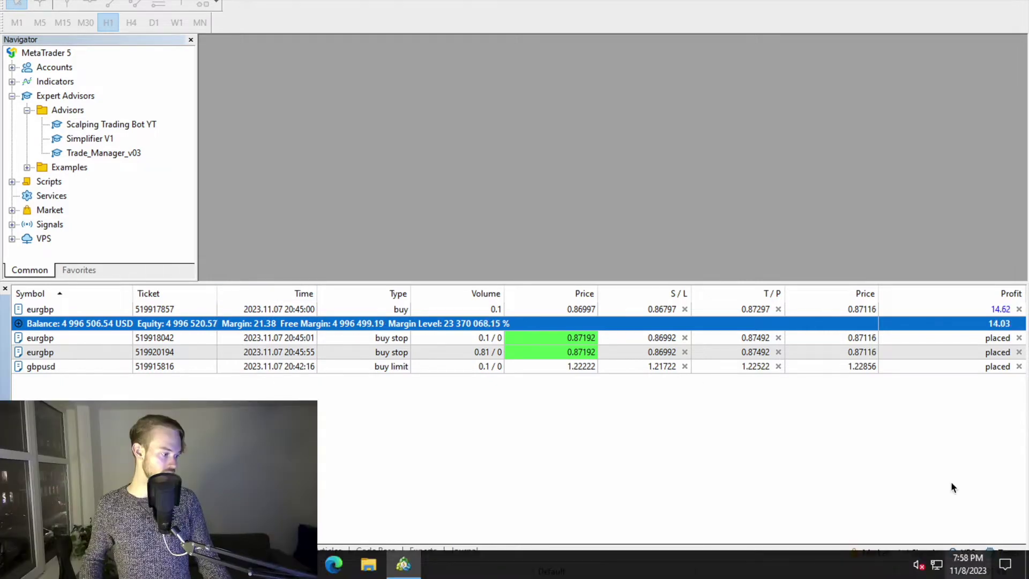
Review the demo account's login details and close them unchanged, then open the Symbols list.
click(974, 570)
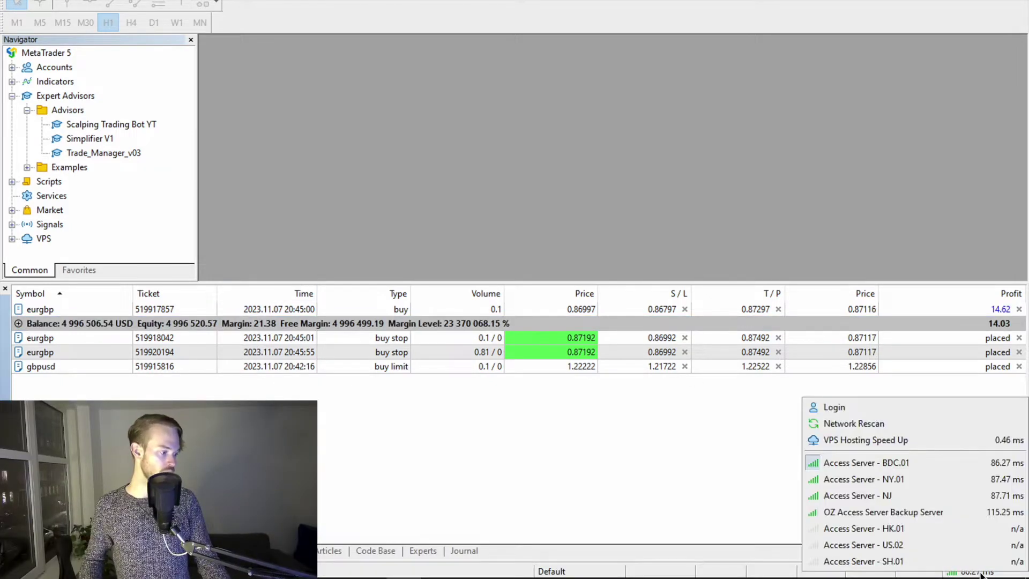
click(846, 410)
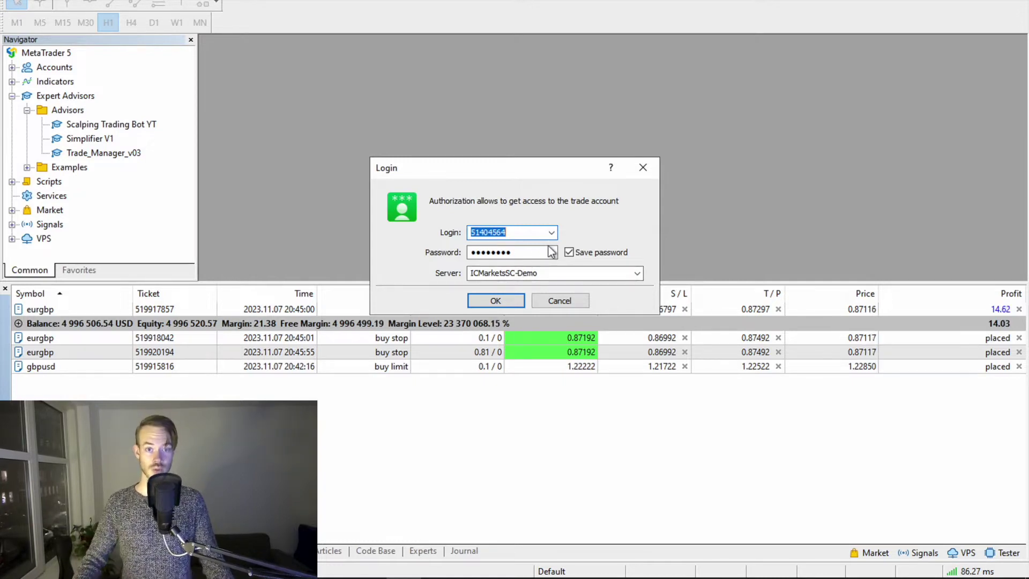
click(643, 170)
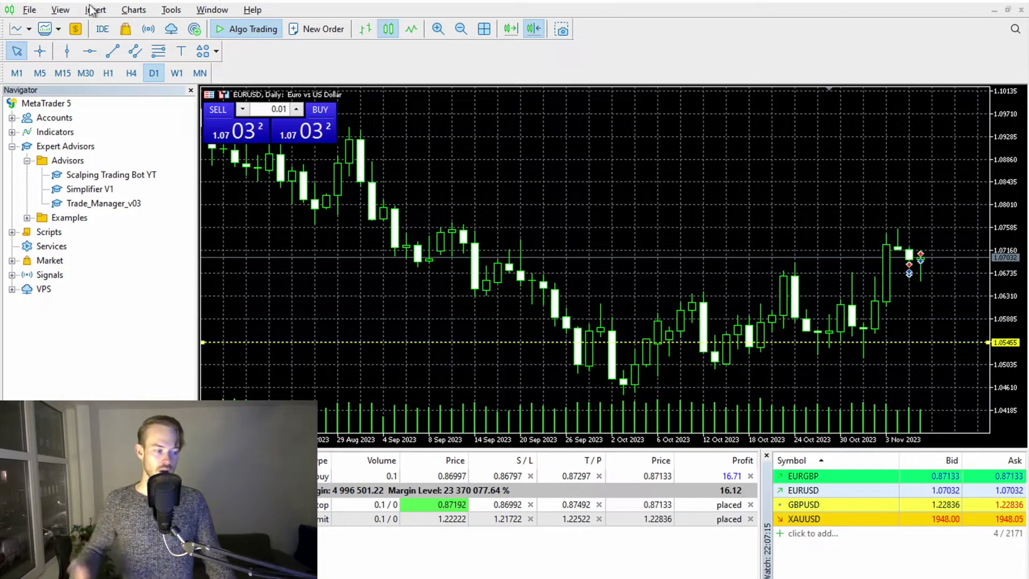
click(77, 30)
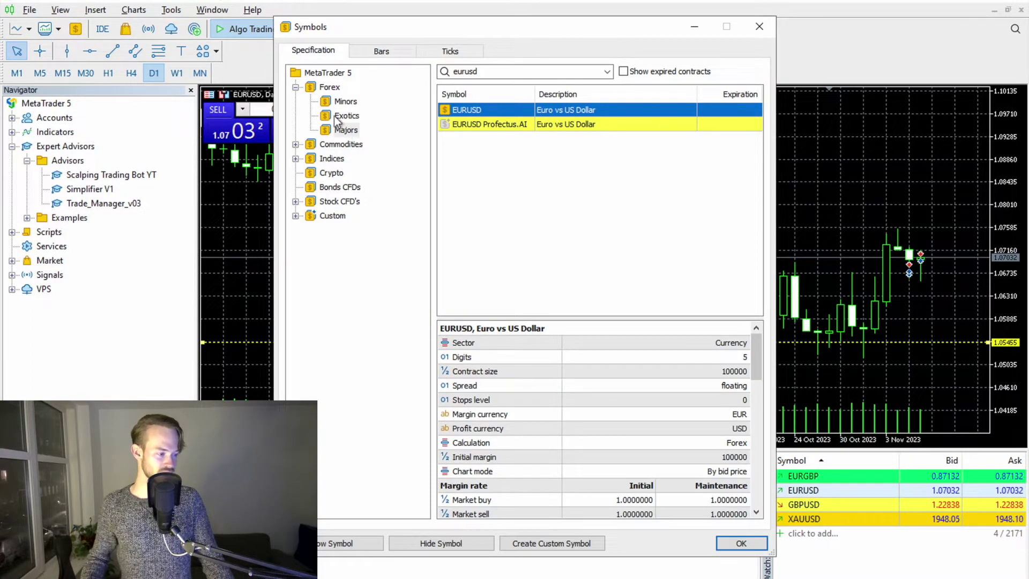
Show EURJPY from the Forex Minors group in Market Watch and close the Symbols dialog.
click(295, 88)
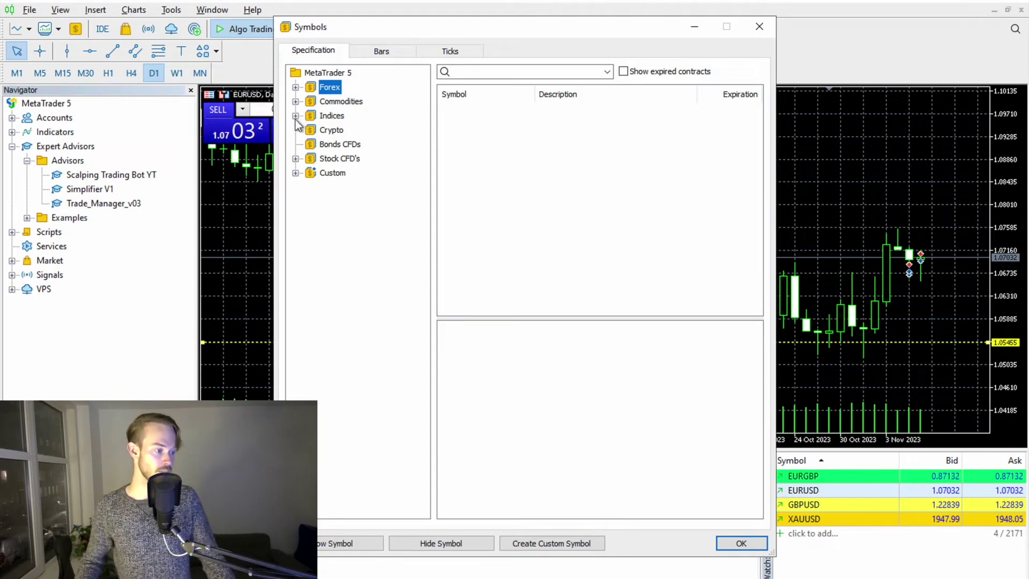
click(295, 87)
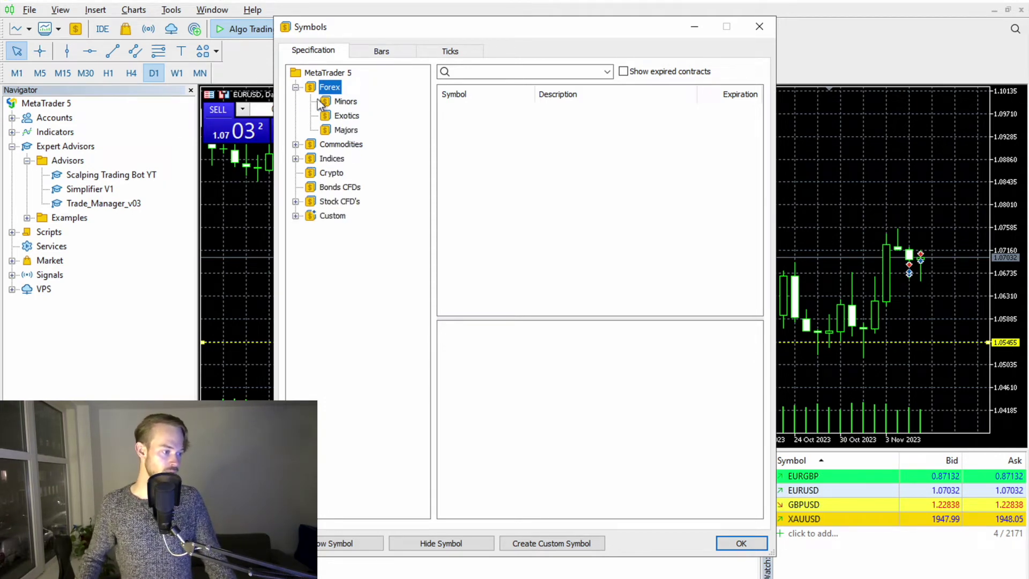
click(346, 102)
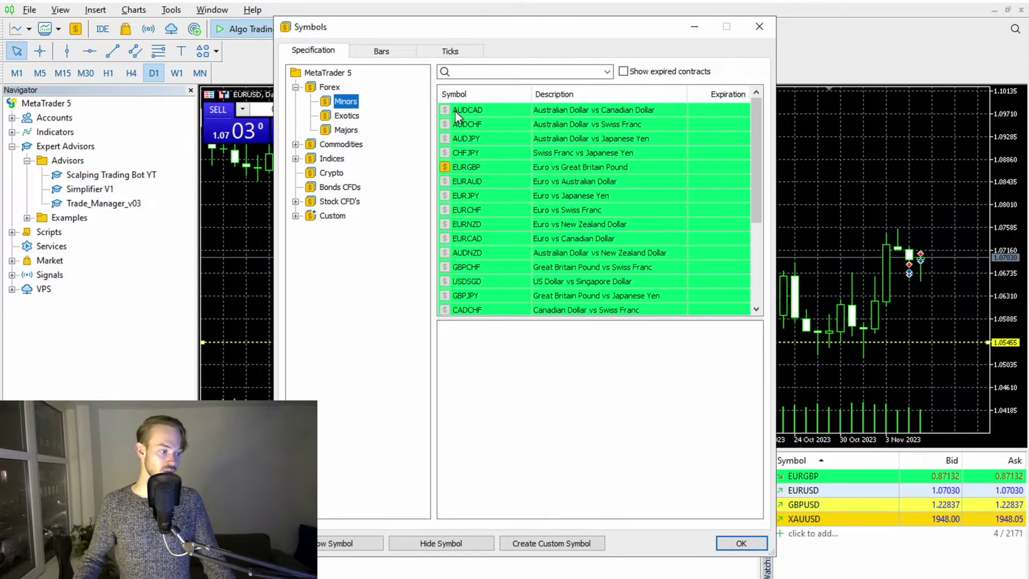
double_click(447, 196)
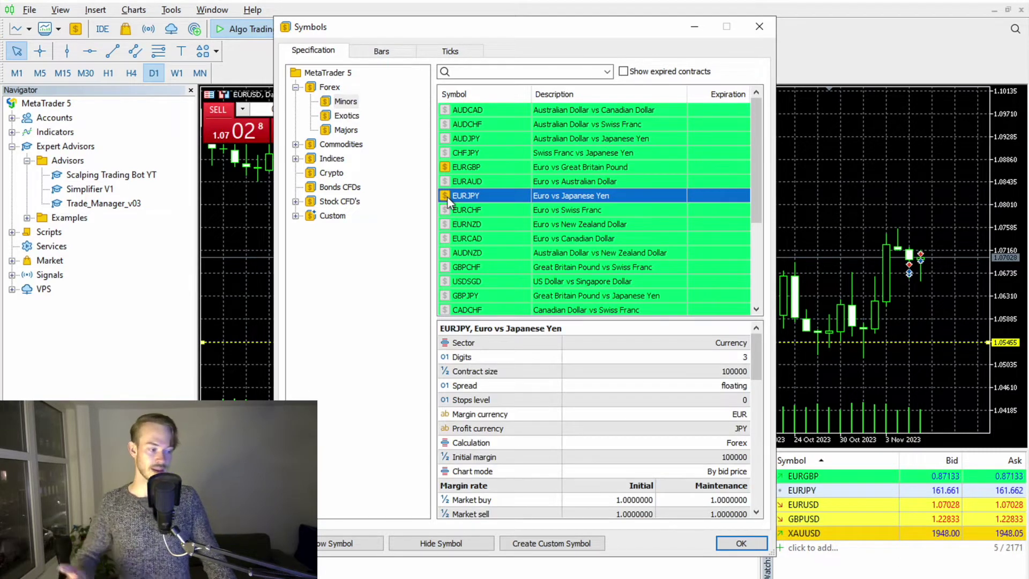
click(741, 546)
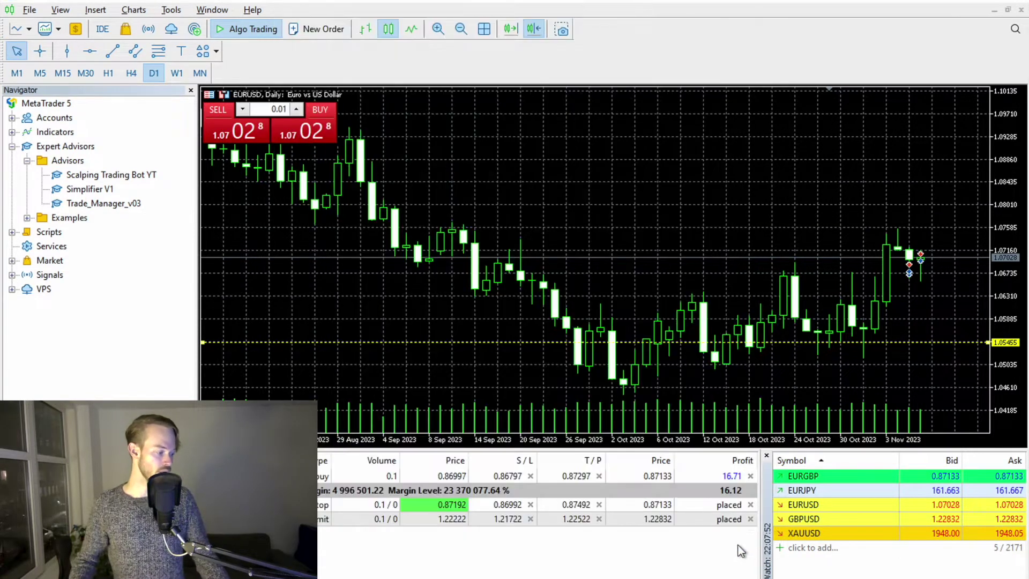
Open an hourly EURJPY chart from Market Watch and tile the chart windows.
click(824, 491)
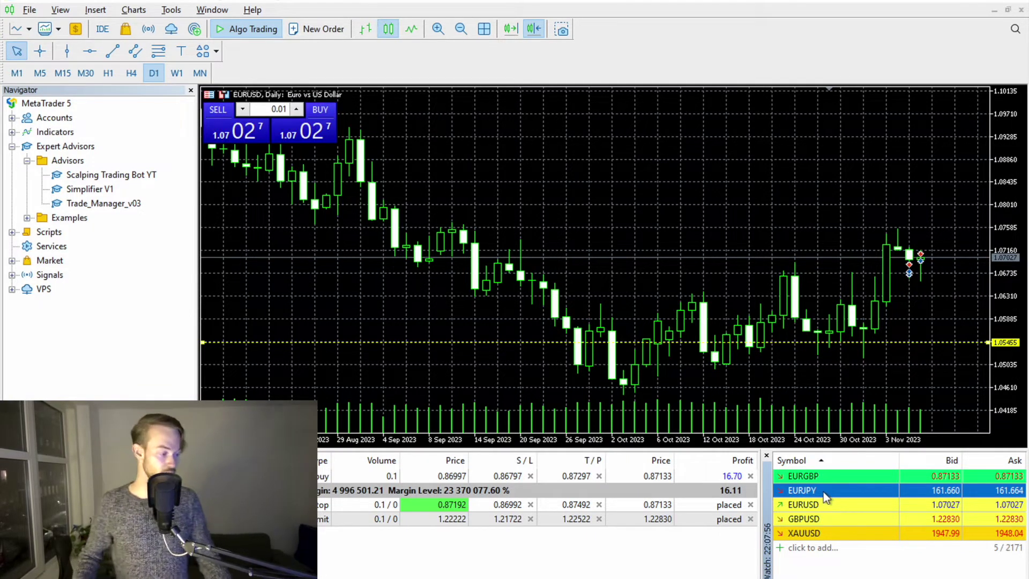
right_click(824, 492)
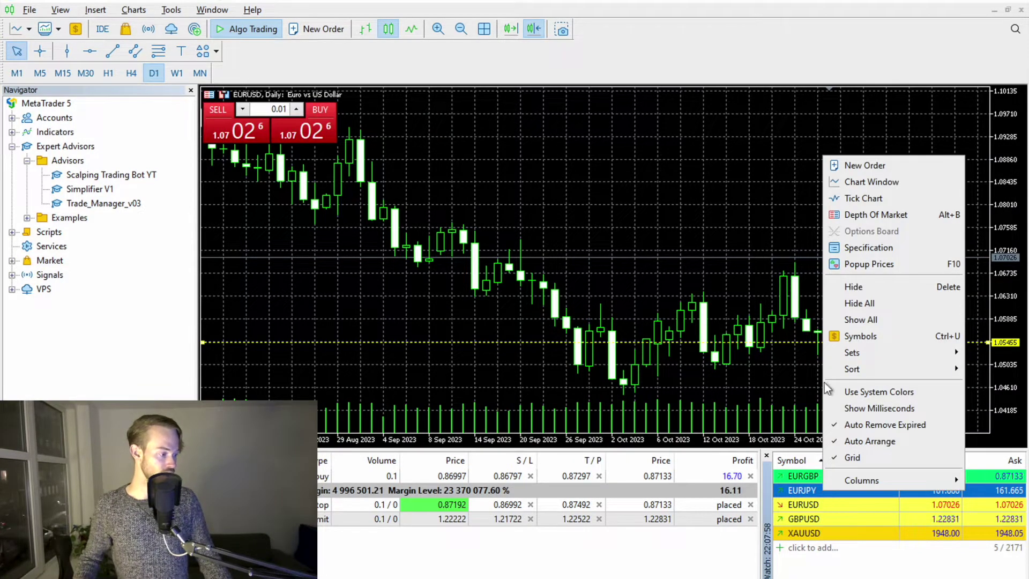
click(879, 184)
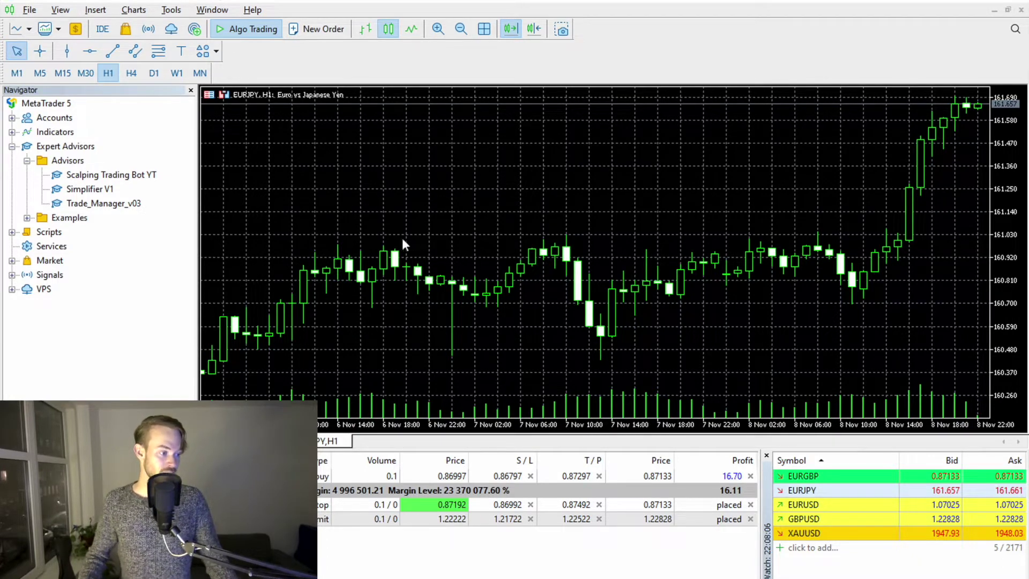
click(484, 30)
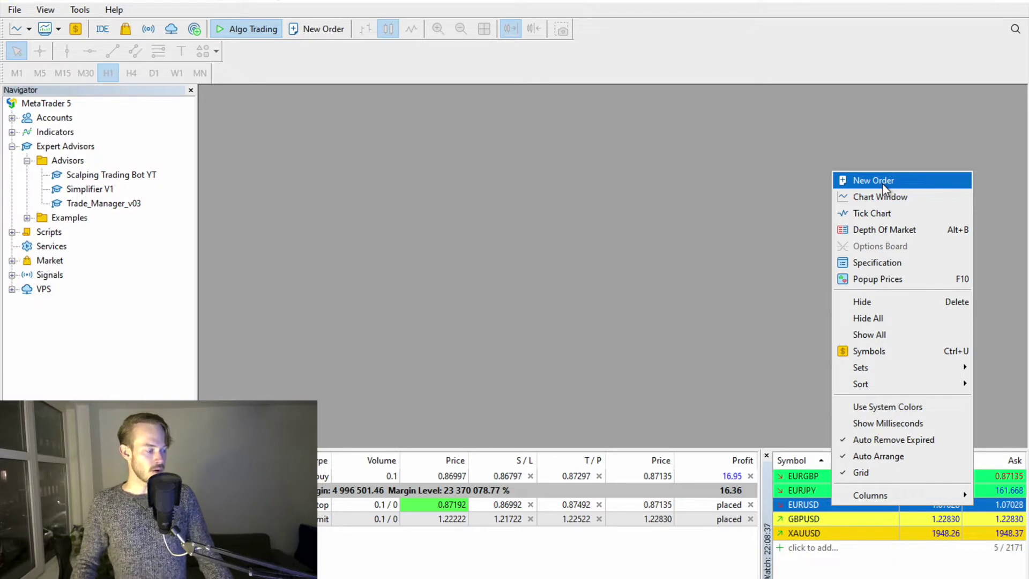
Open a new EURUSD hourly chart maximized to fill the workspace.
click(885, 198)
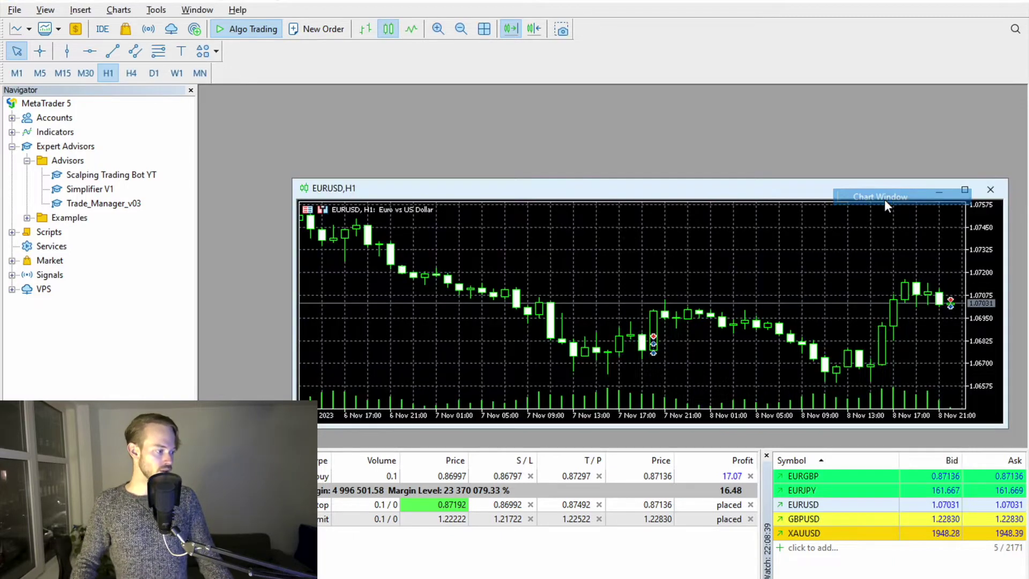
click(965, 192)
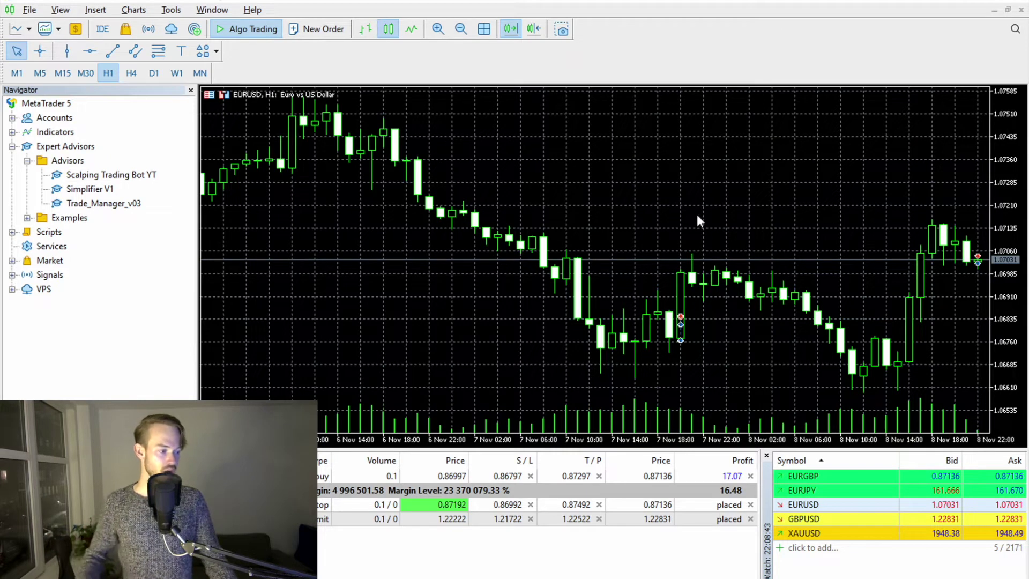
click(317, 33)
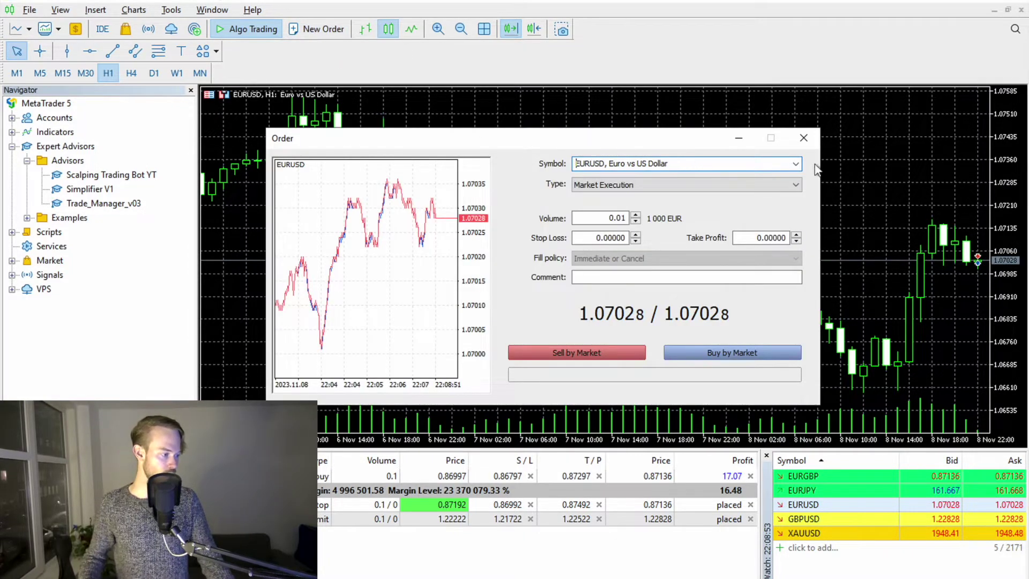
Keep EURUSD as the order symbol, raise volume to 0.02 lots, and check stop loss and take profit.
click(798, 164)
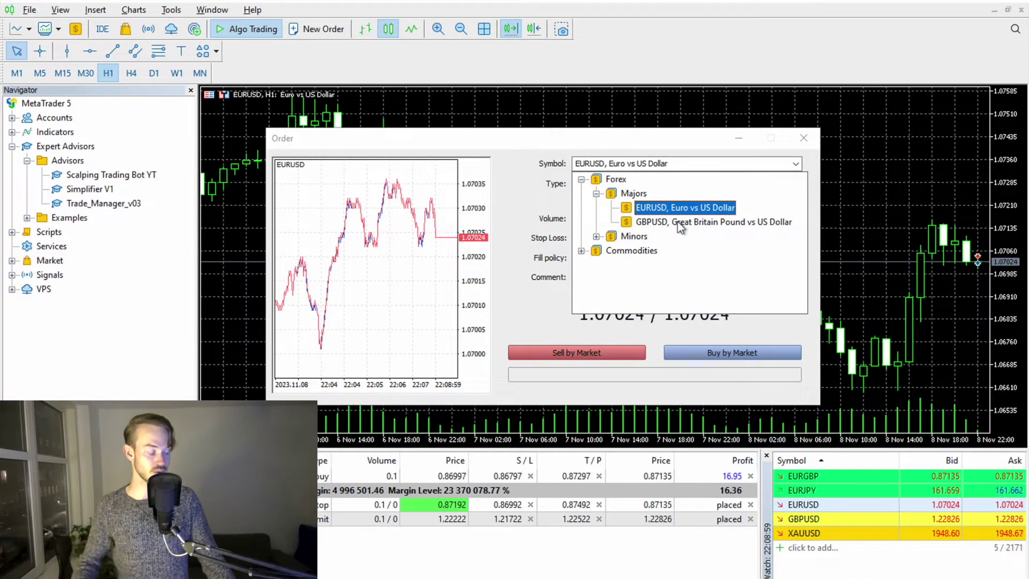
click(510, 190)
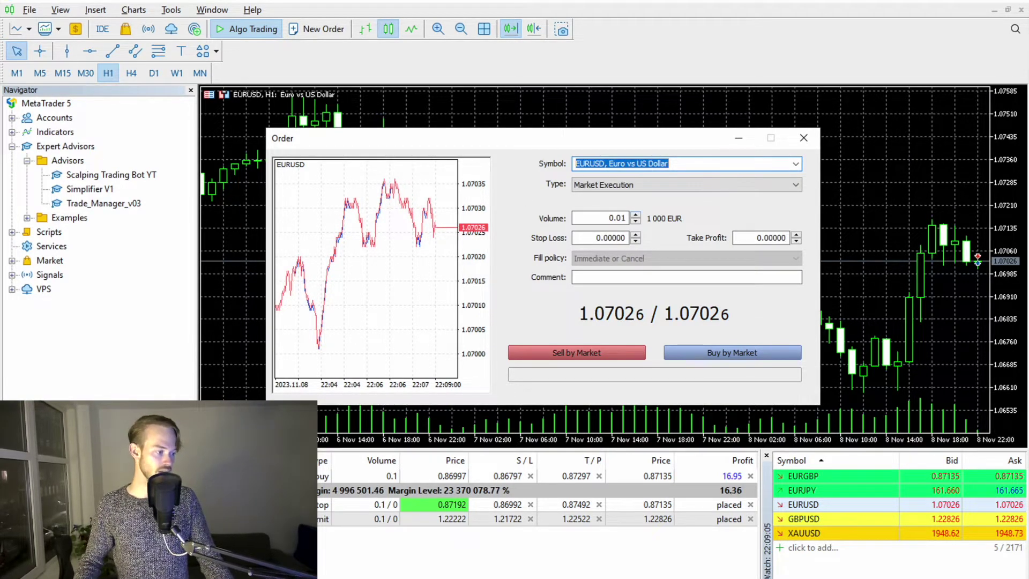
click(638, 218)
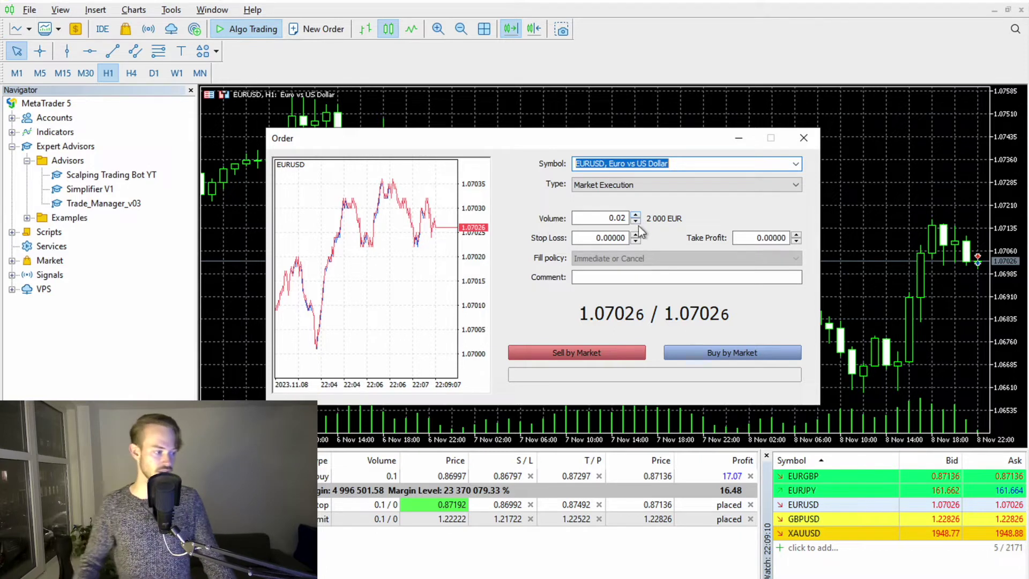
double_click(610, 237)
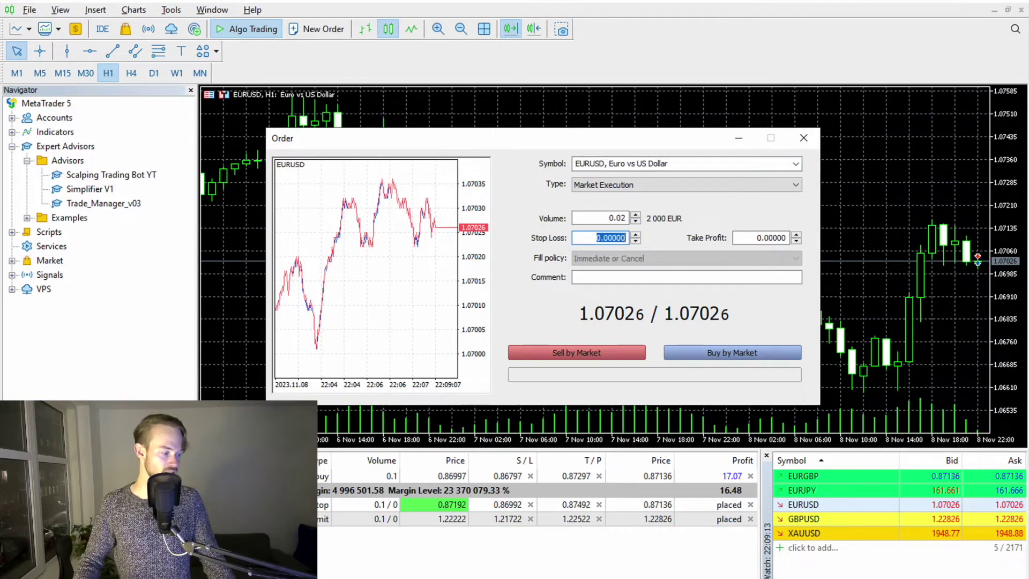
double_click(756, 238)
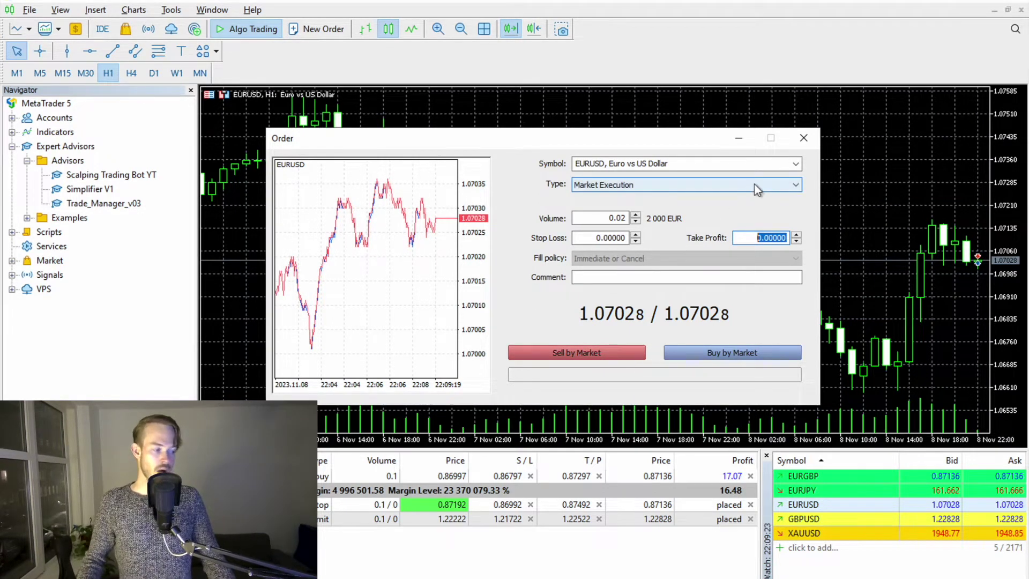
Switch the EURUSD order to a pending Buy Limit order.
click(686, 187)
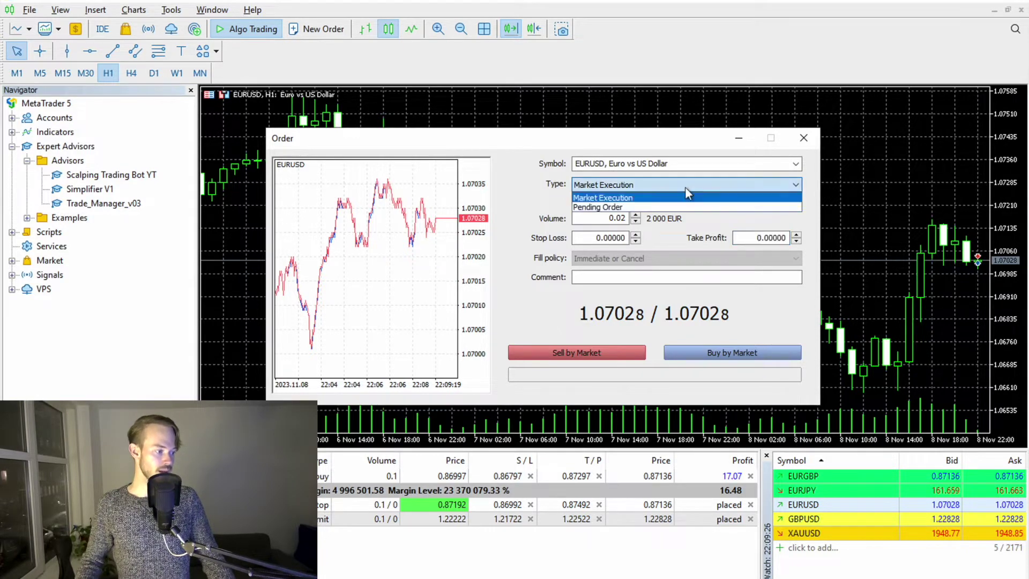
click(651, 207)
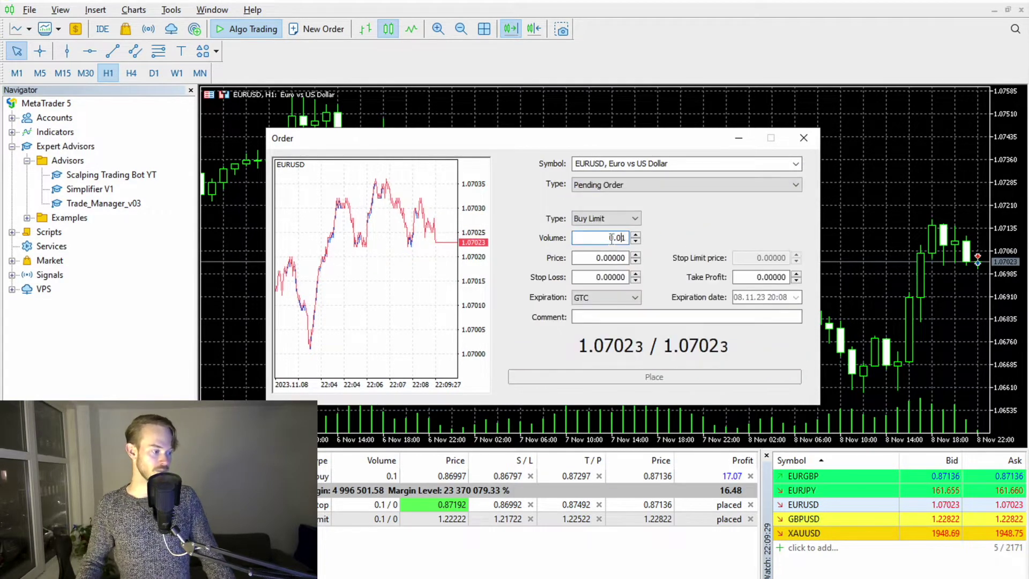
click(629, 221)
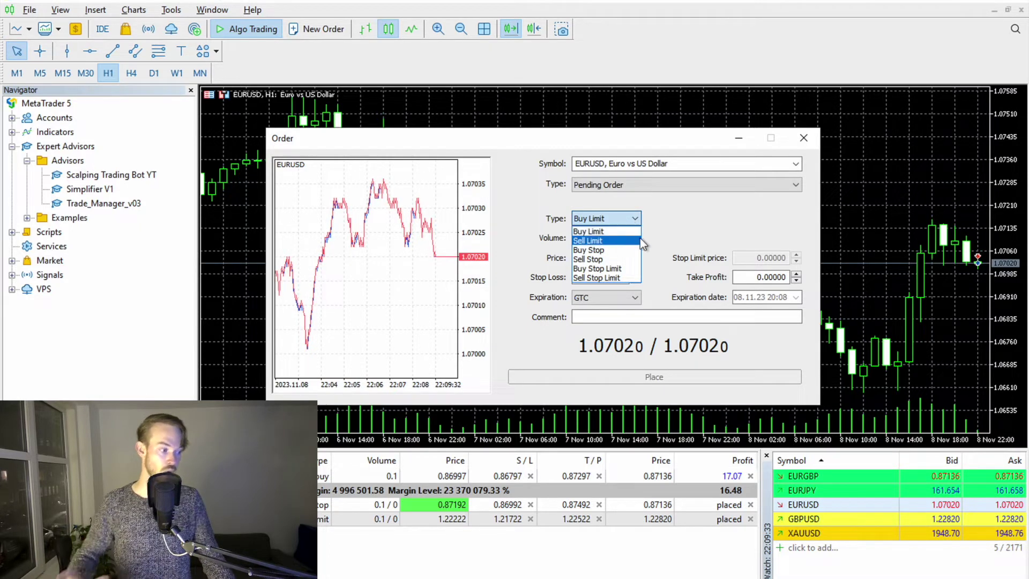
click(623, 235)
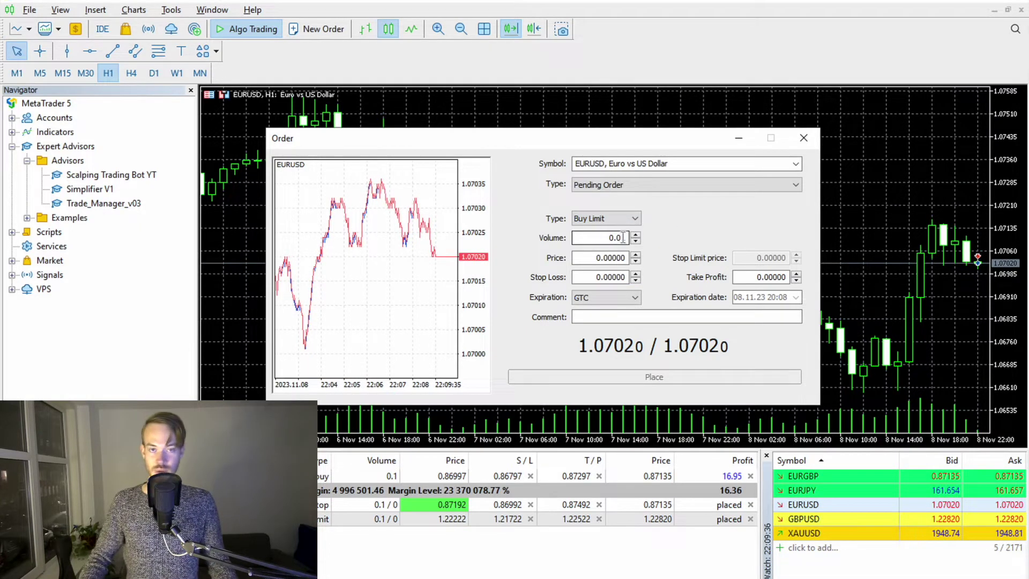
text(1)
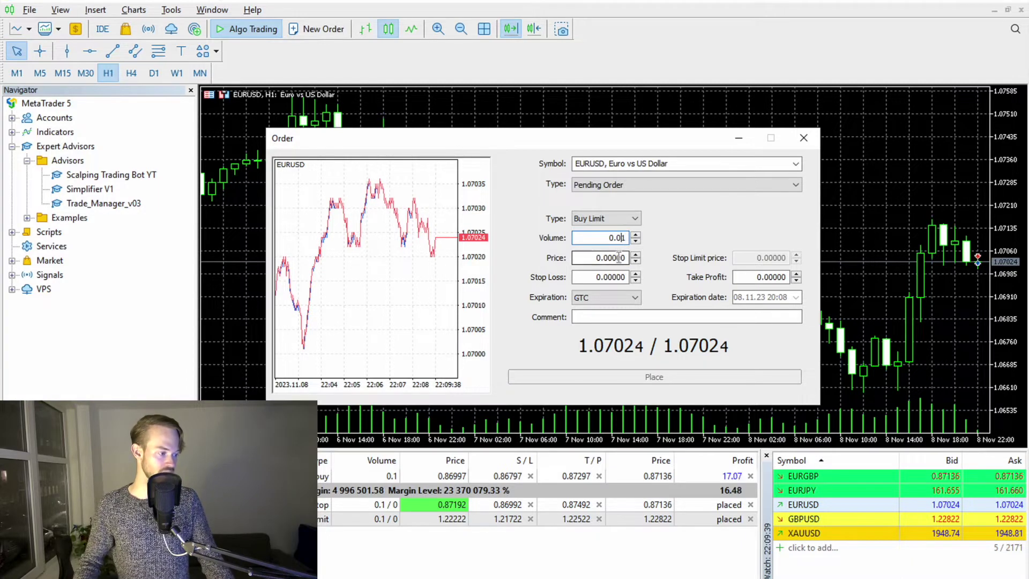
Set price 1.07000, stop loss 1.06000 and take profit 1.08000, then place the Buy Limit.
double_click(619, 258)
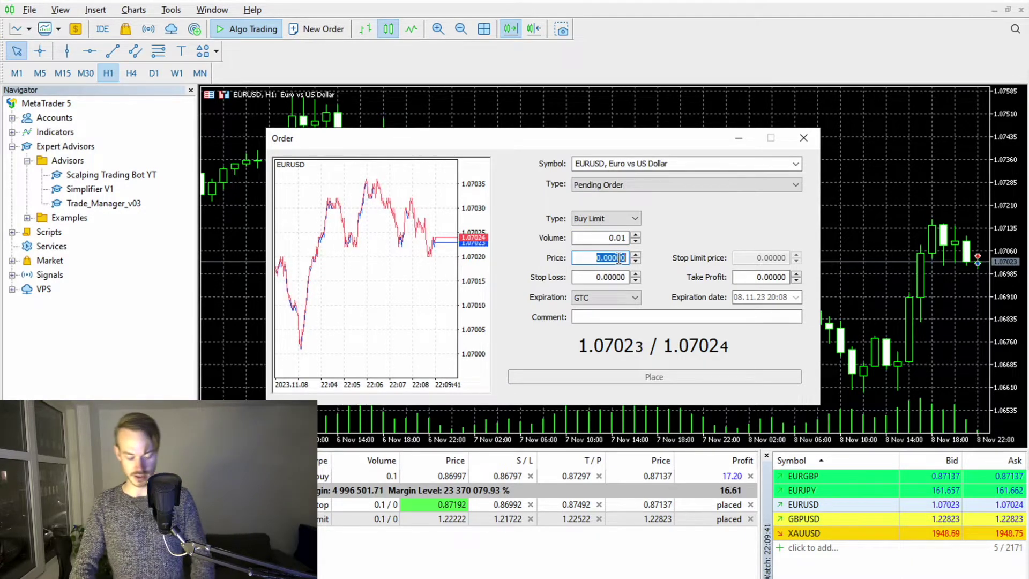
text(1.0)
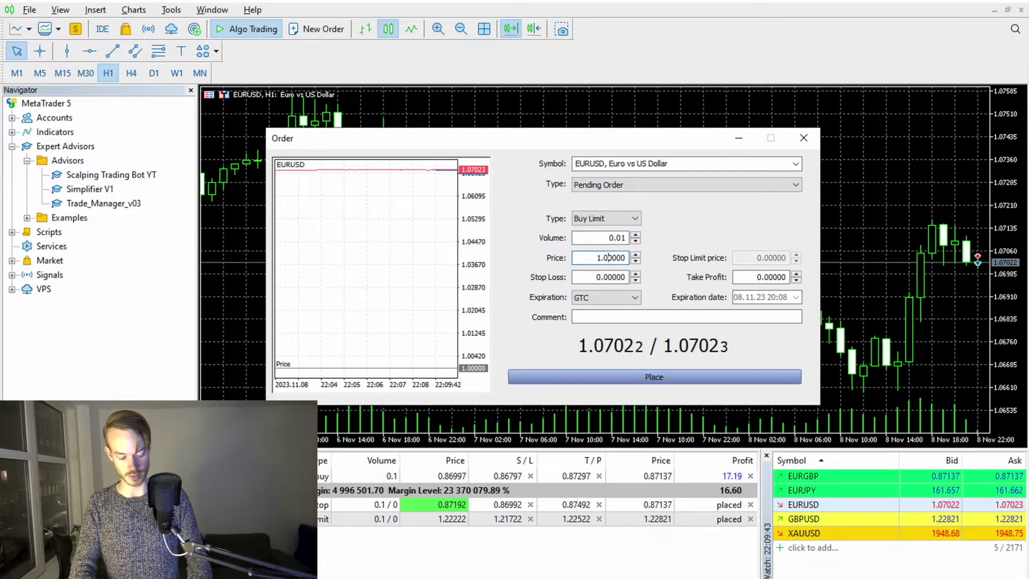
text(7)
double_click(617, 277)
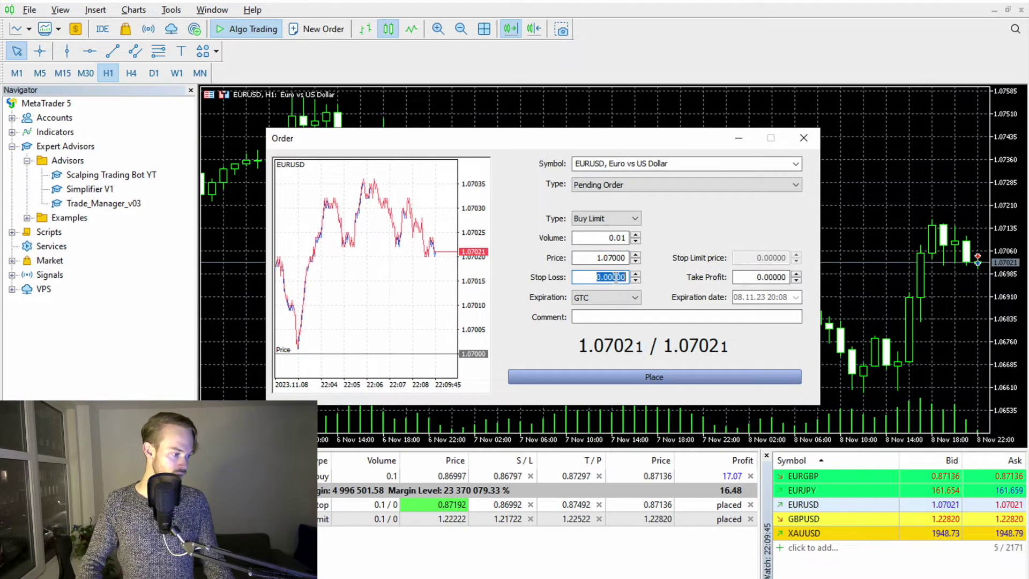
text(1.065)
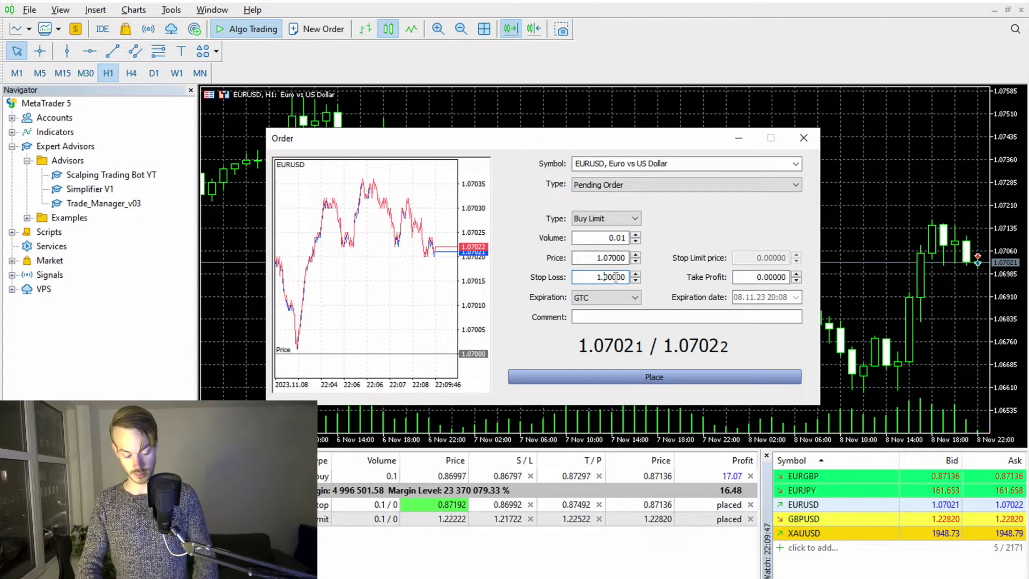
double_click(772, 277)
key(Home)
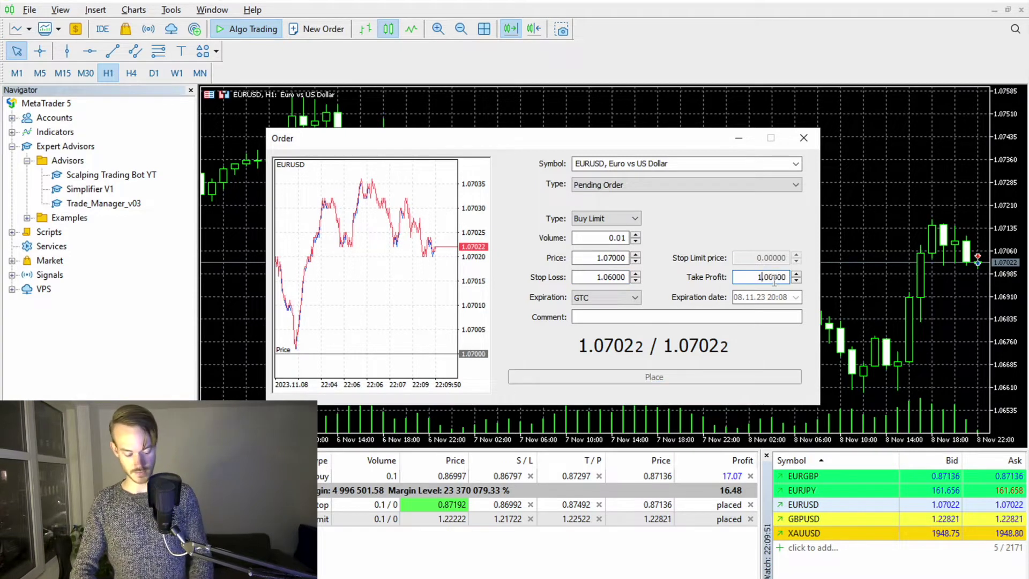
text(1.08)
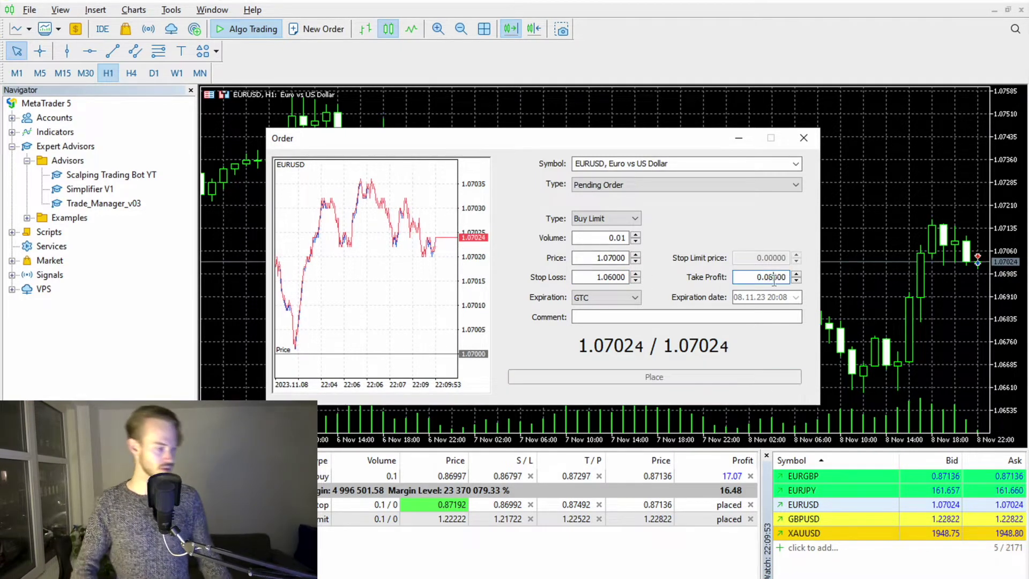
click(673, 379)
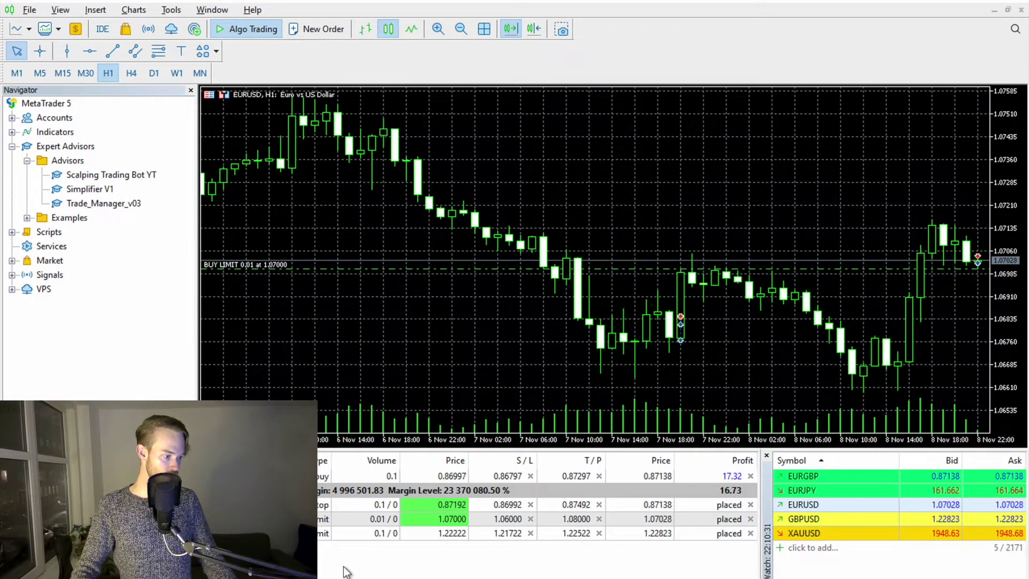
click(380, 517)
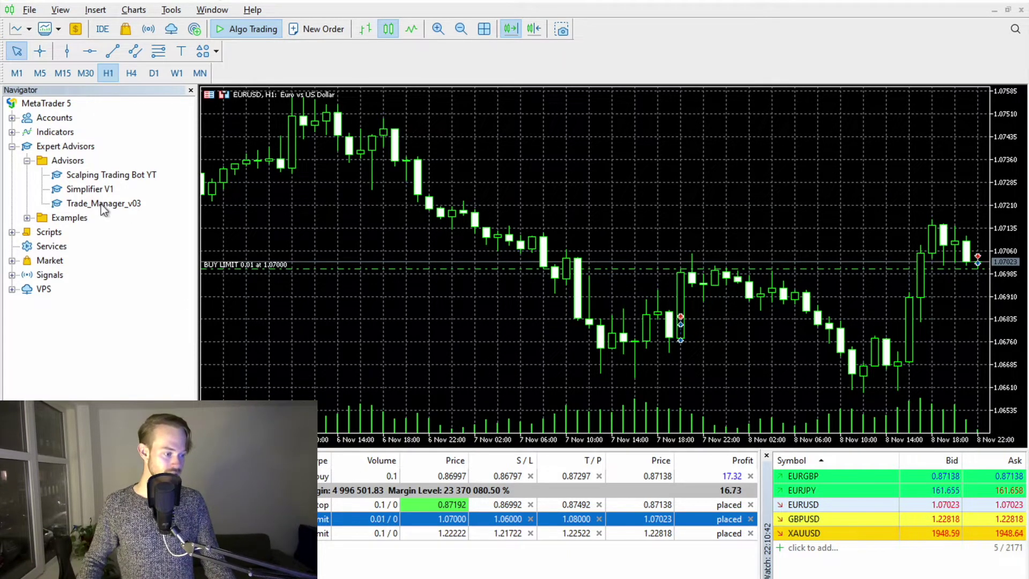
click(91, 193)
drag(88, 190, 385, 188)
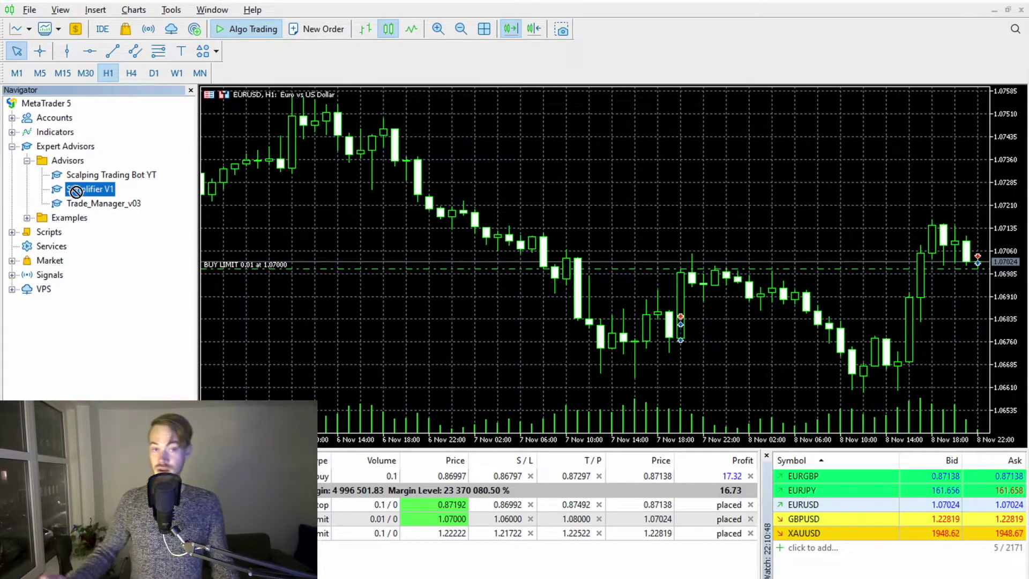
drag(75, 191, 76, 191)
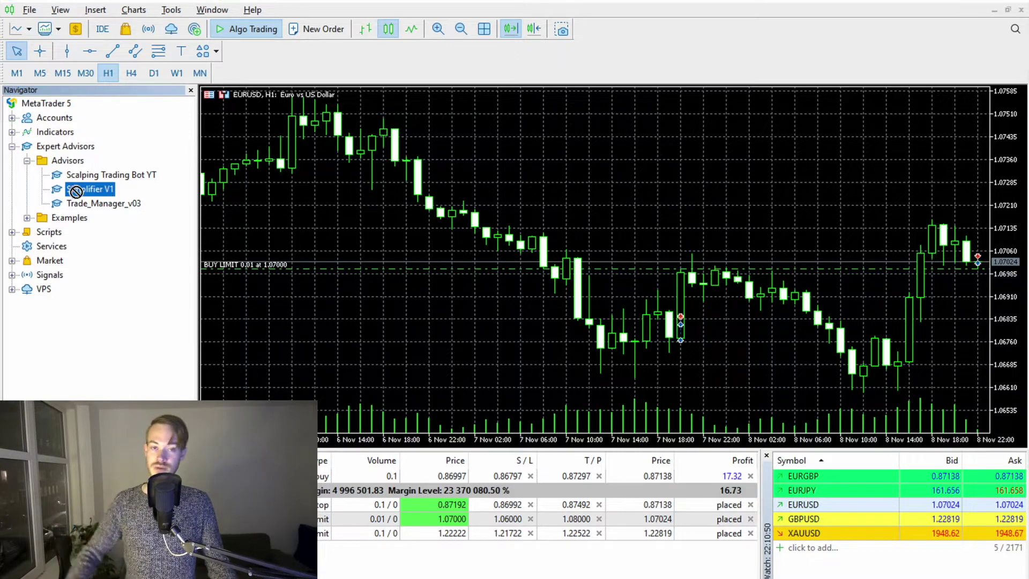
drag(76, 191, 313, 213)
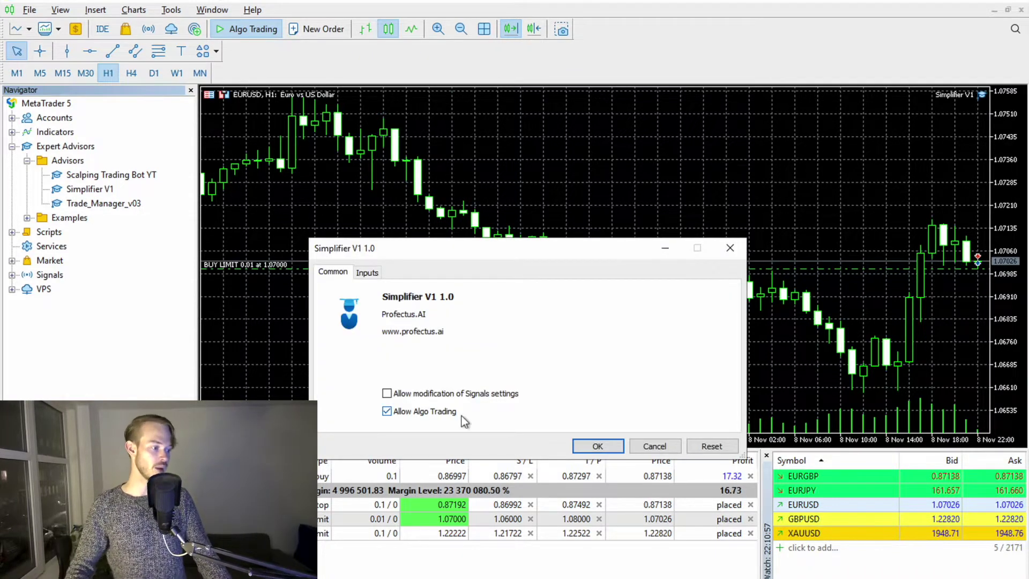
Tick Allow modification of Signals settings in Simplifier V1's Common tab and confirm.
click(424, 399)
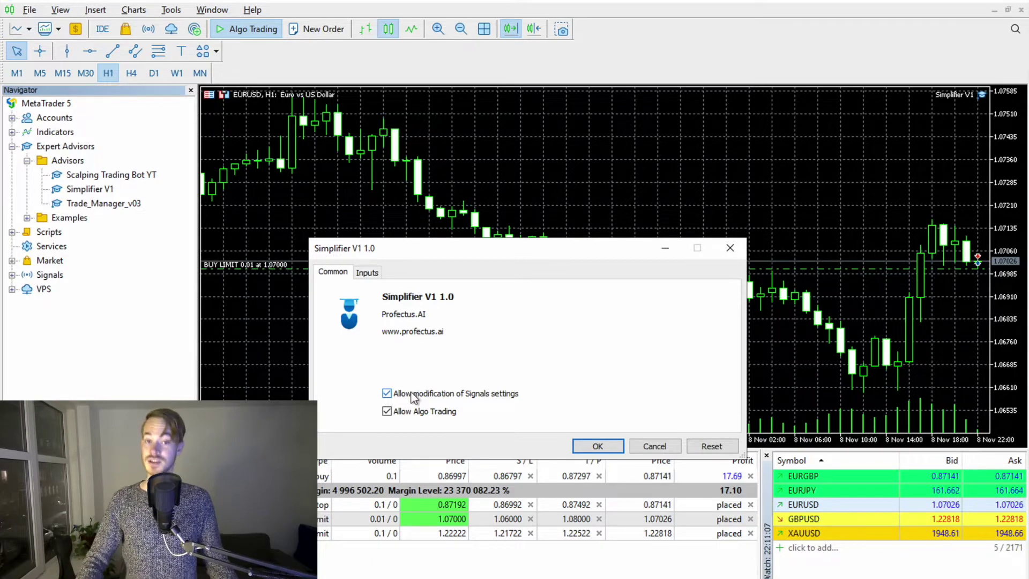
click(596, 446)
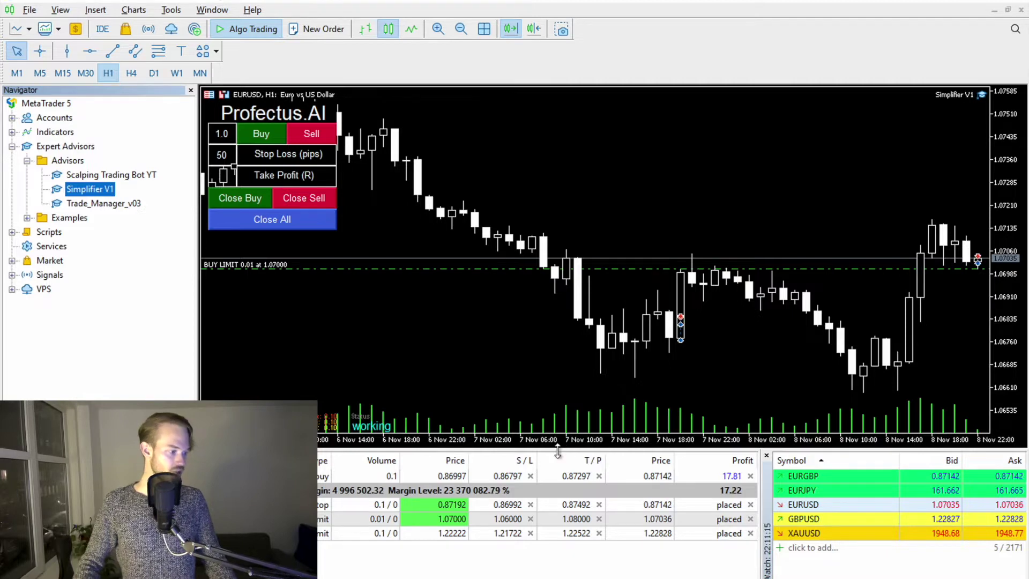
Enlarge the chart area by resizing the panels and switch EURUSD to M30.
drag(565, 452, 564, 518)
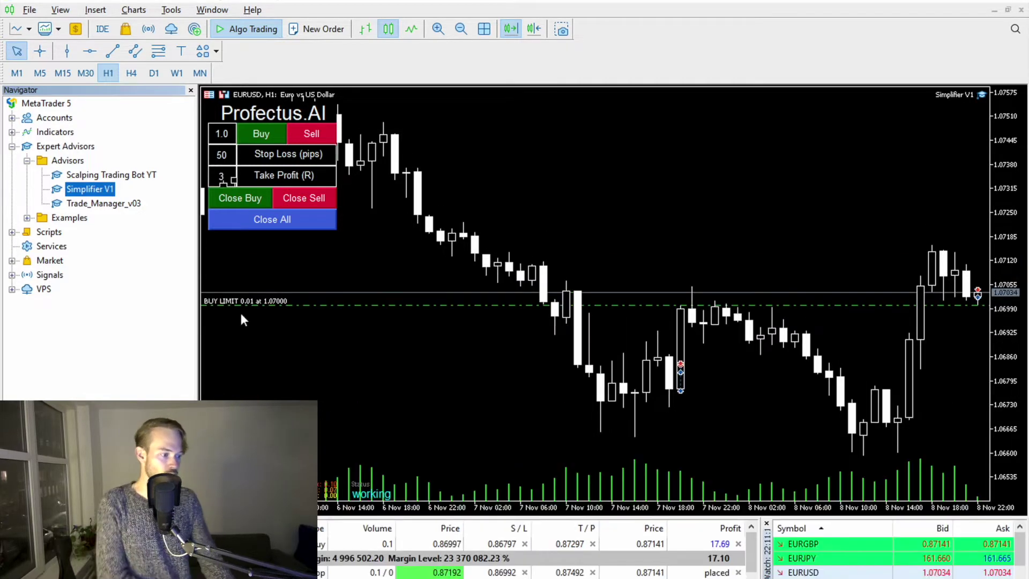
drag(200, 356, 168, 364)
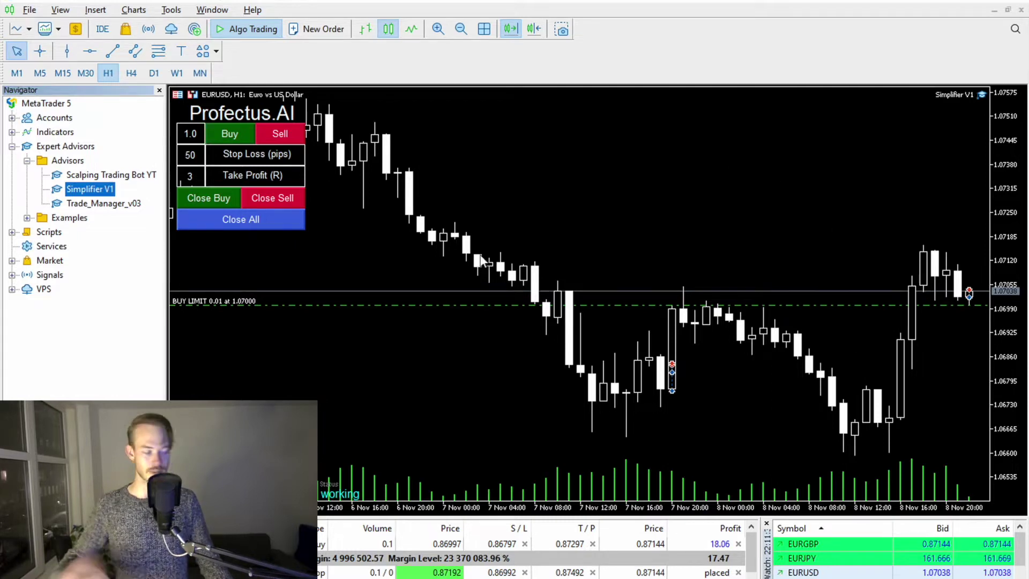
click(85, 73)
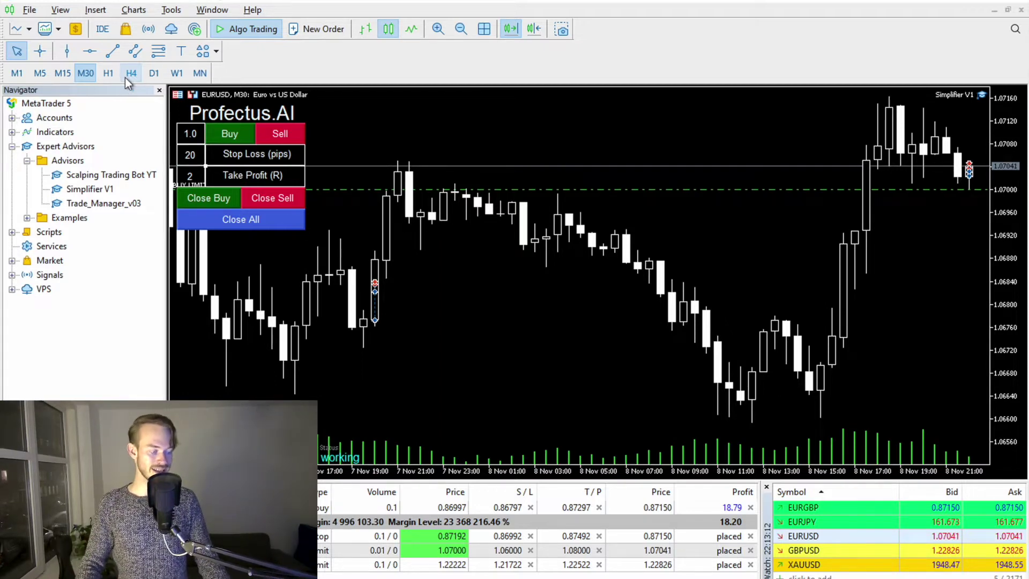
Set the Profectus.AI panel to 0.2 lots, 20-pip stop loss and take profit 3.
click(193, 131)
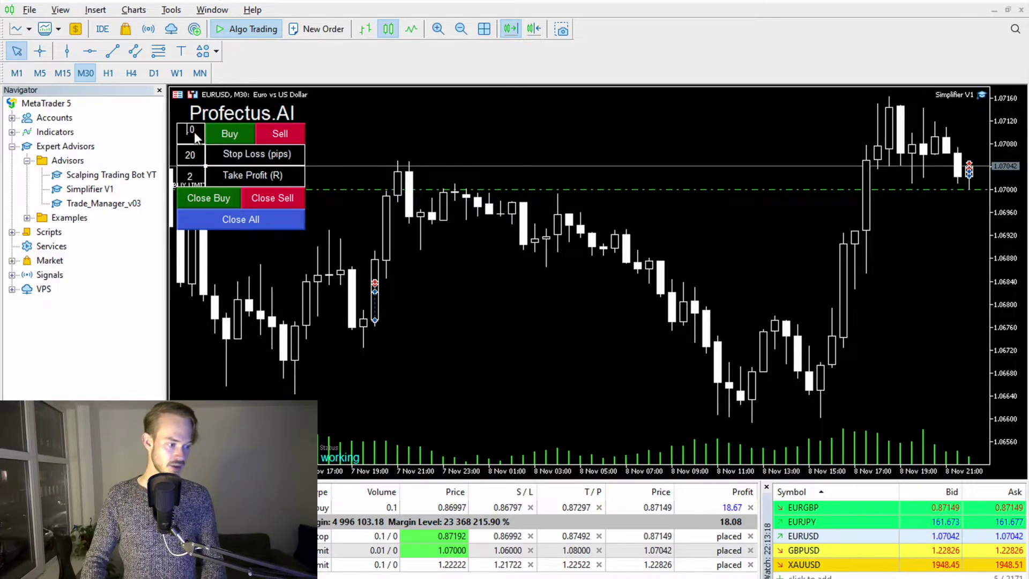
key(BackSpace)
key(BackSpace)
key(BackSpace)
text(0.0)
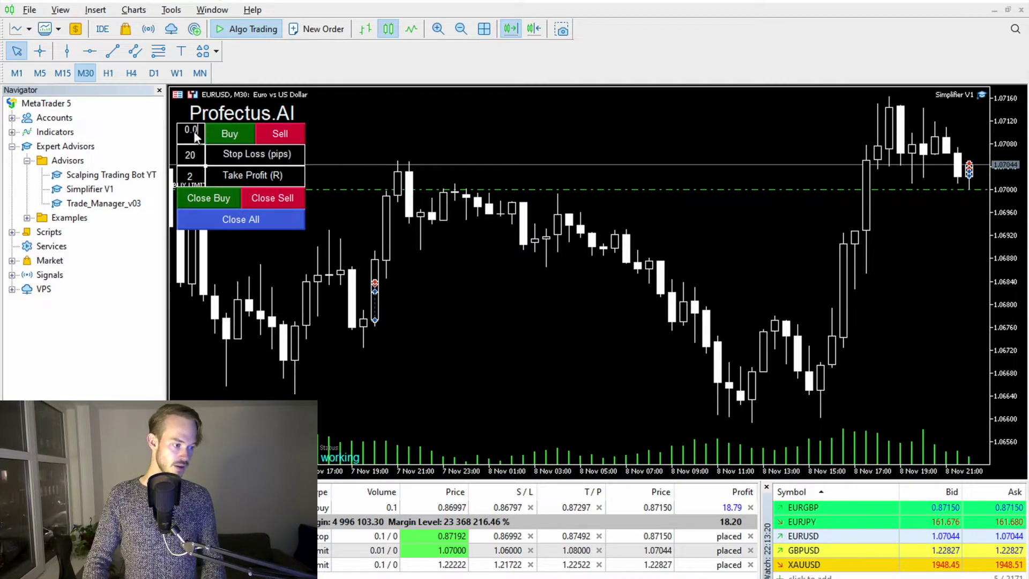
text(2)
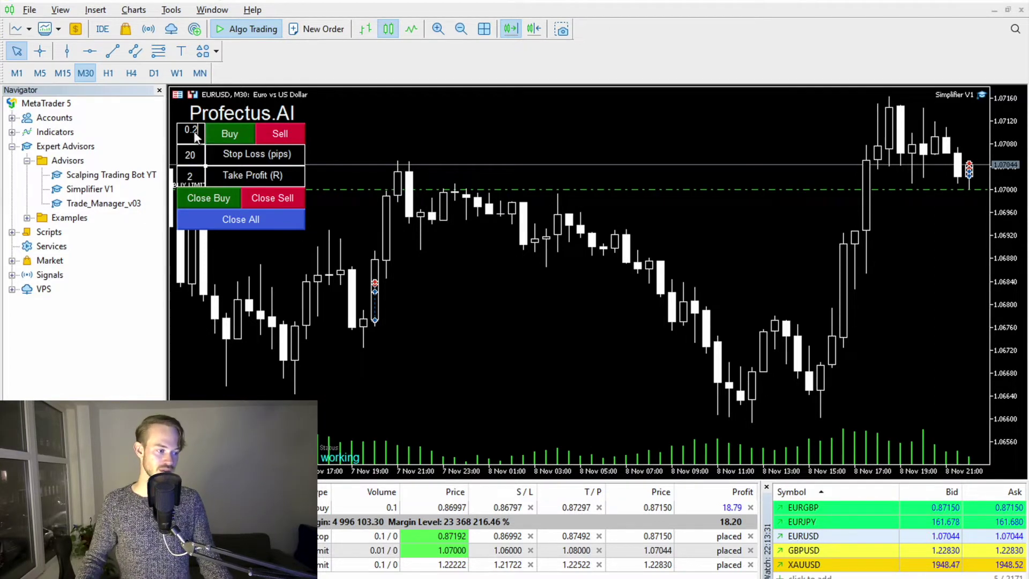
click(194, 159)
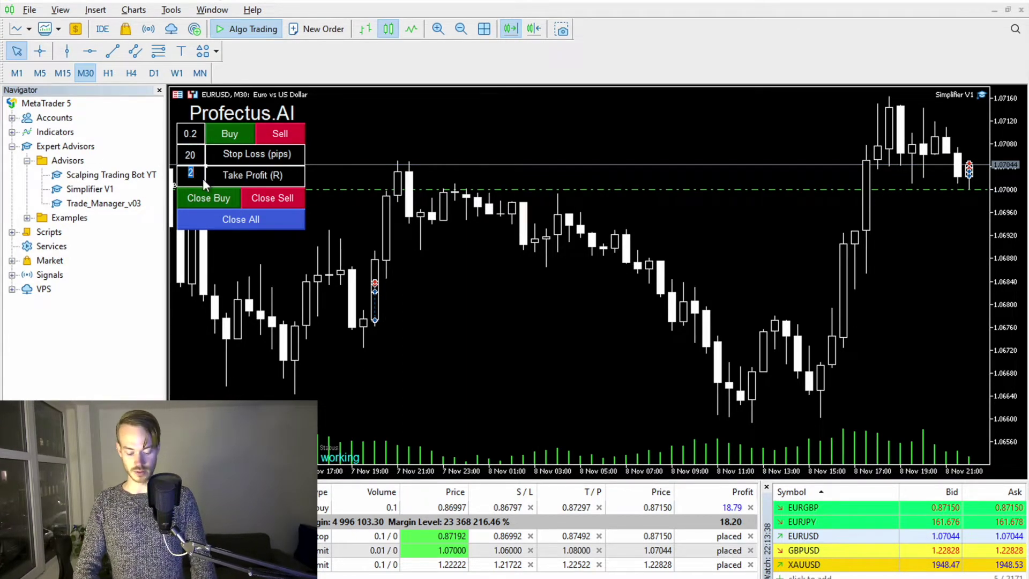
text(3)
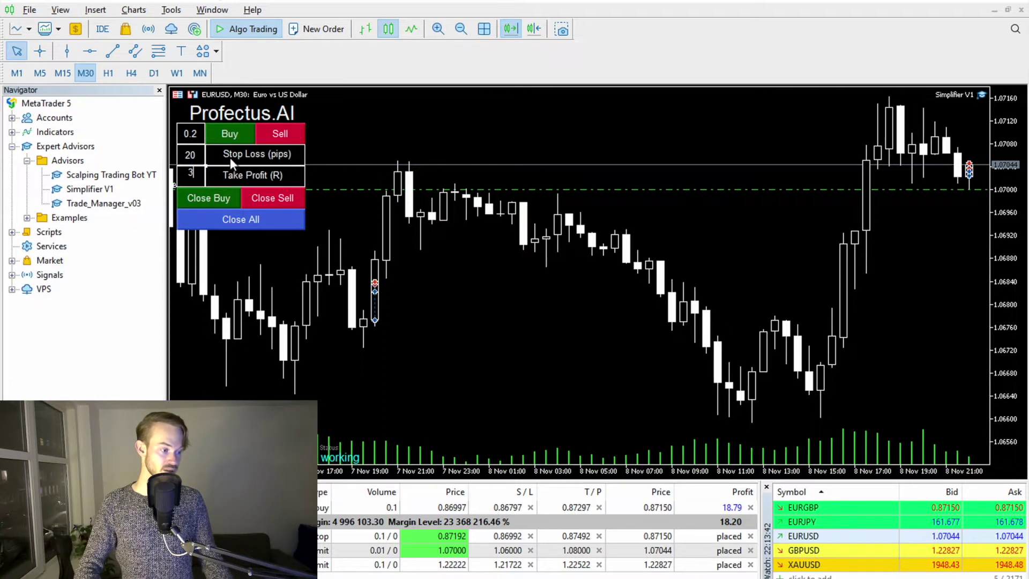
key(Return)
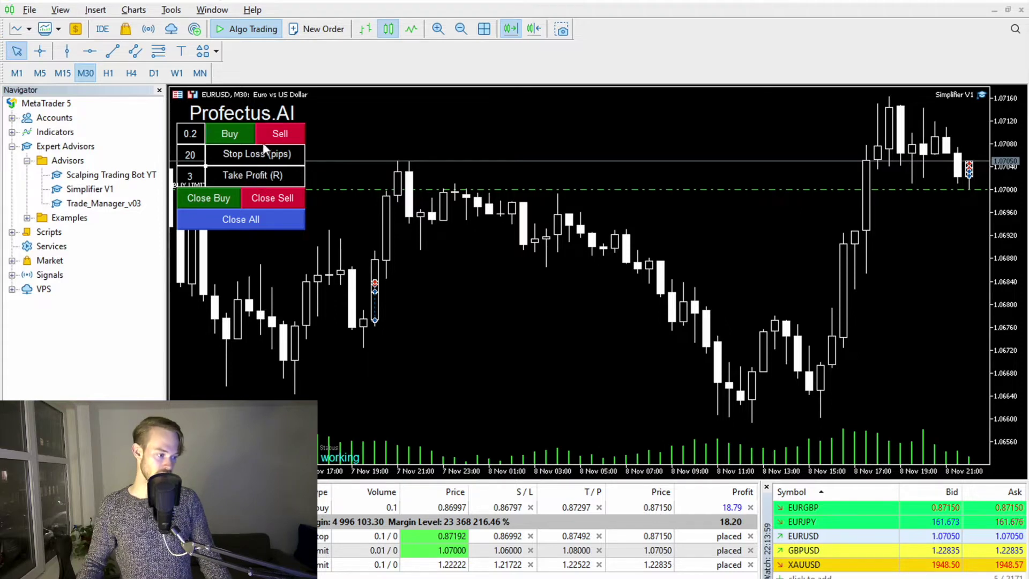
Open a EURUSD sell from the Profectus.AI panel, then close that sell position from the Trade tab.
click(278, 133)
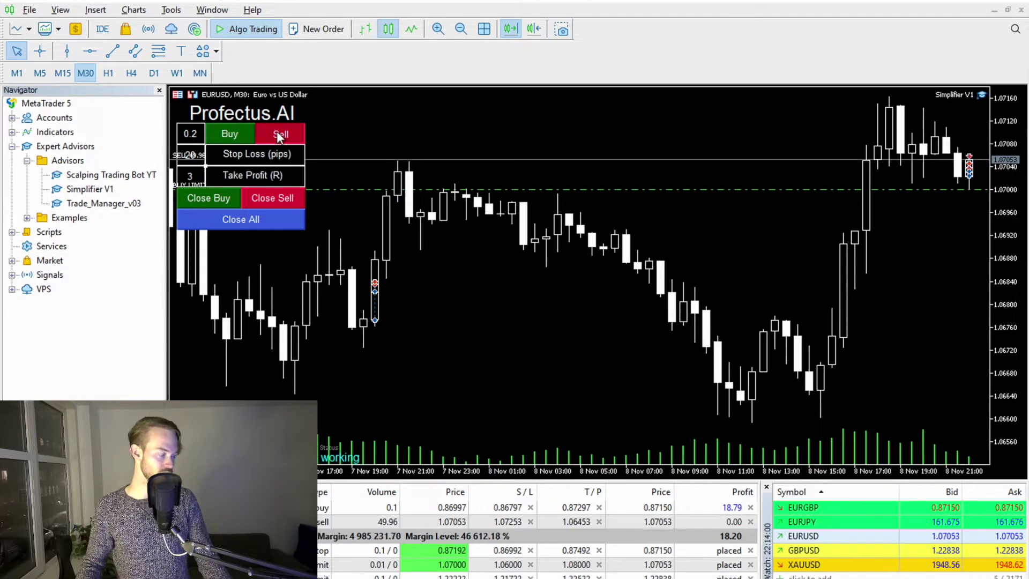
click(379, 523)
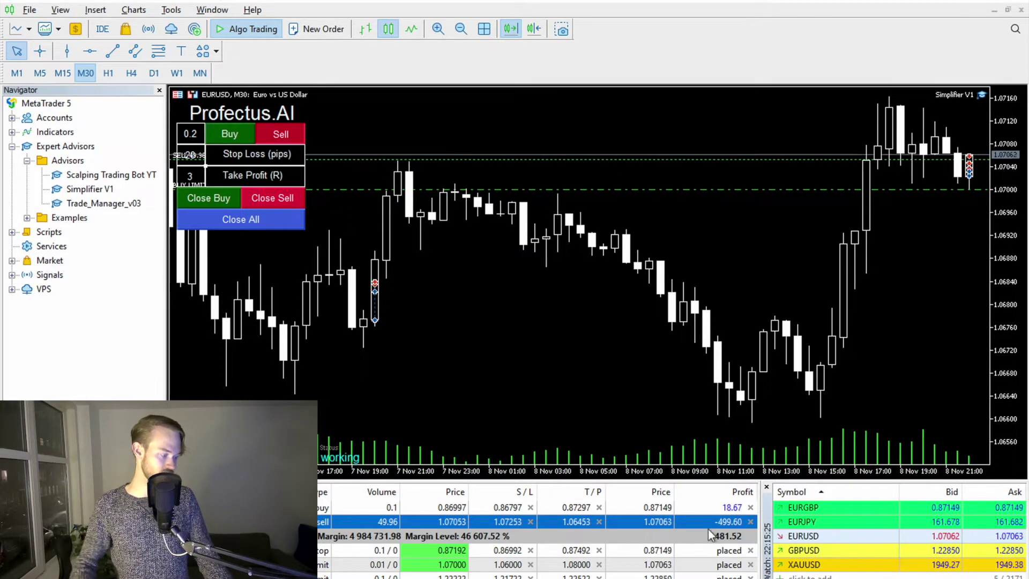
click(269, 198)
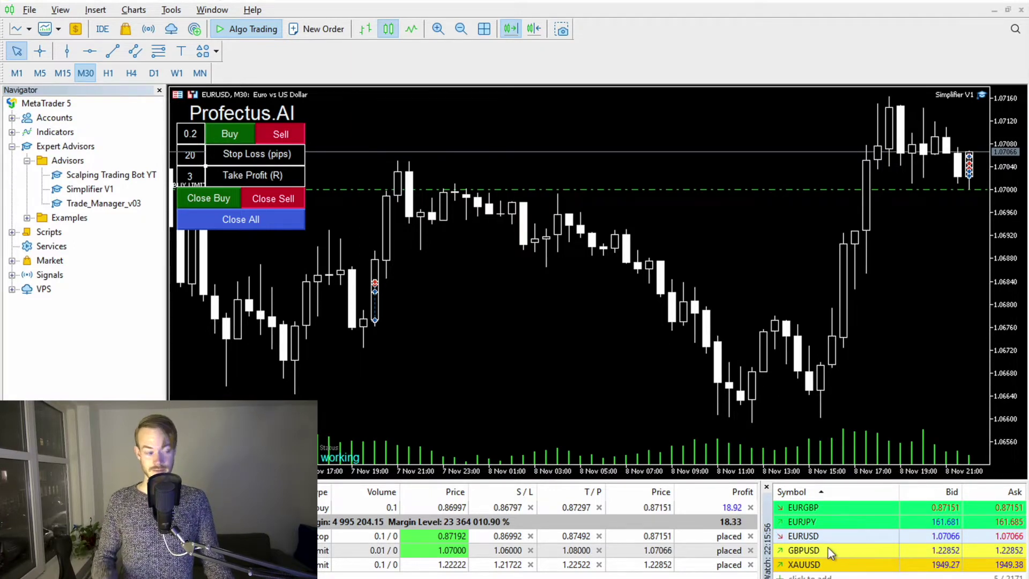
right_click(825, 538)
Open a new EURUSD chart window from Market Watch and zoom it out.
click(876, 234)
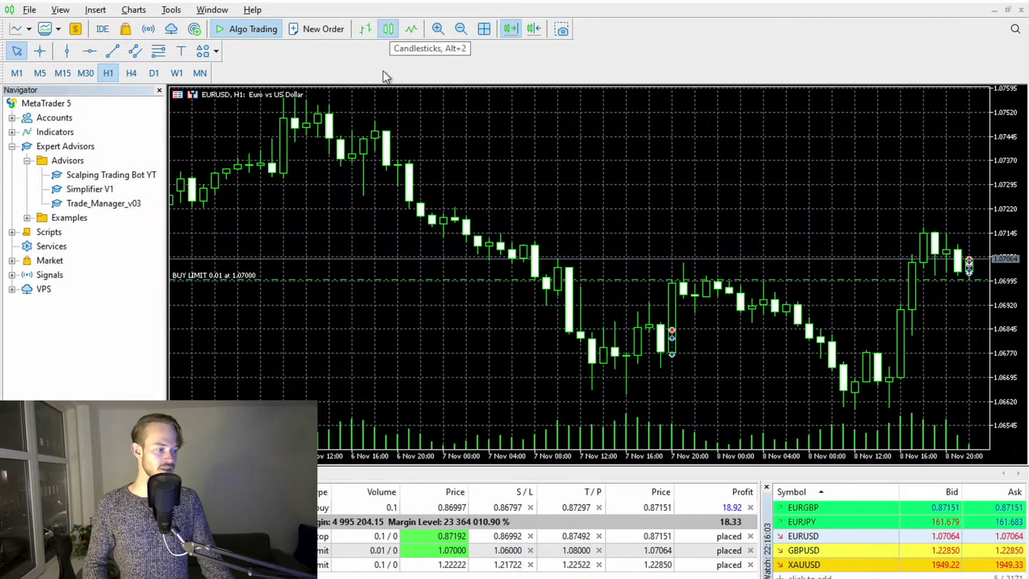
click(461, 30)
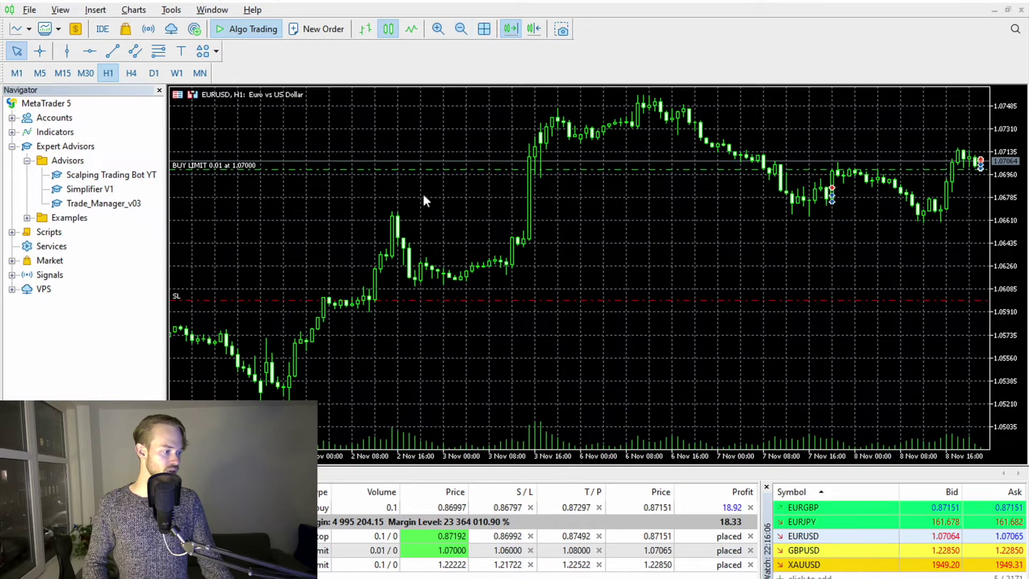
click(127, 175)
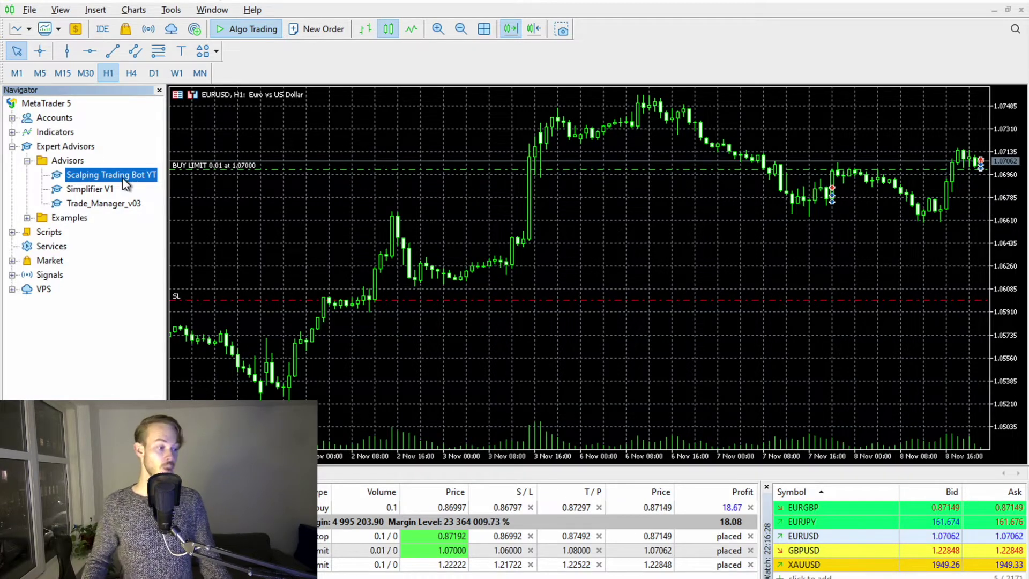
Close the open buy position, delete the three pending orders, and switch to D1 candles.
click(750, 508)
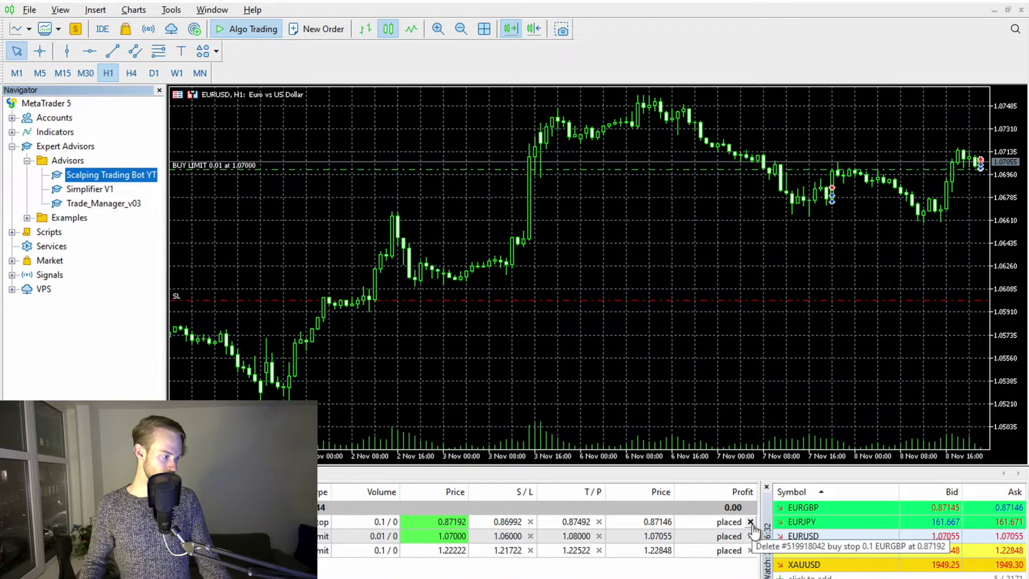
click(750, 523)
click(750, 522)
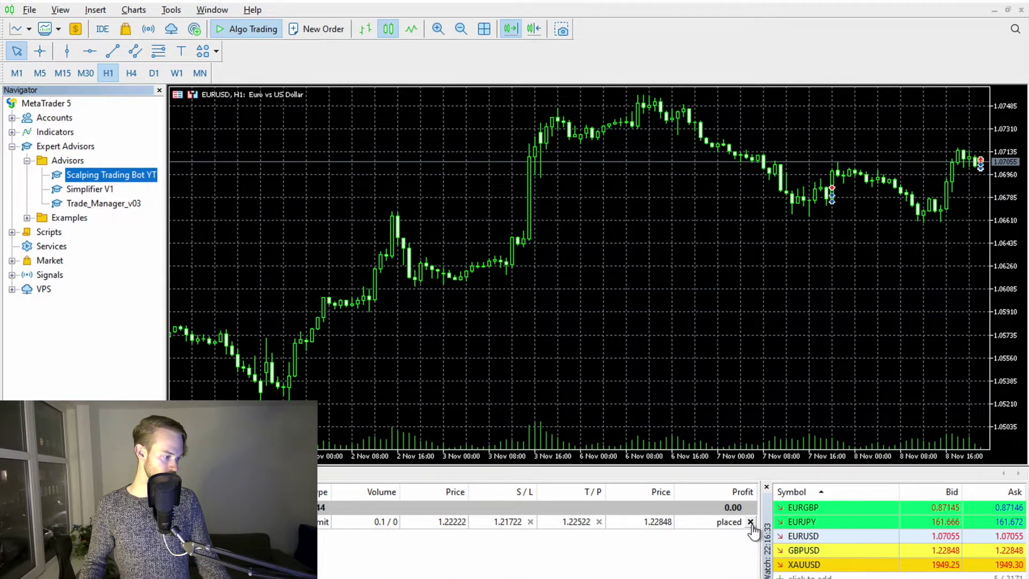
click(750, 522)
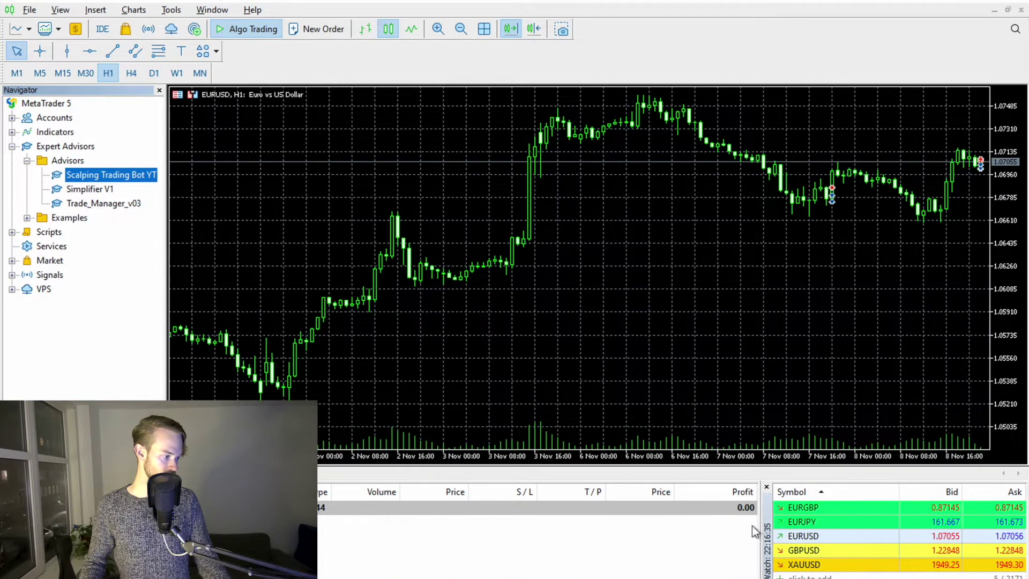
click(154, 73)
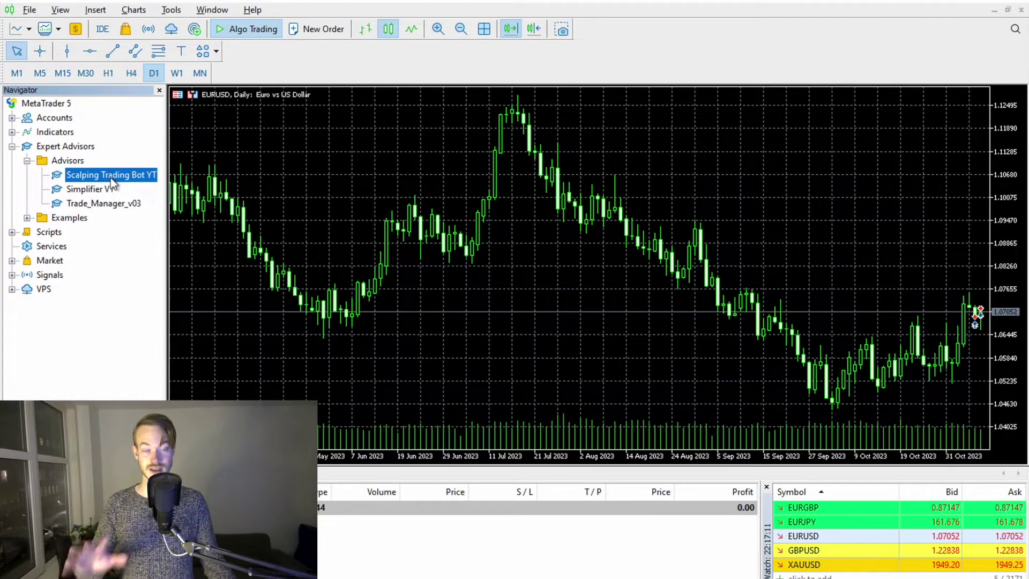
Select Simplifier V1 and Scalping Trading Bot YT in the Navigator's Expert Advisors list.
click(105, 190)
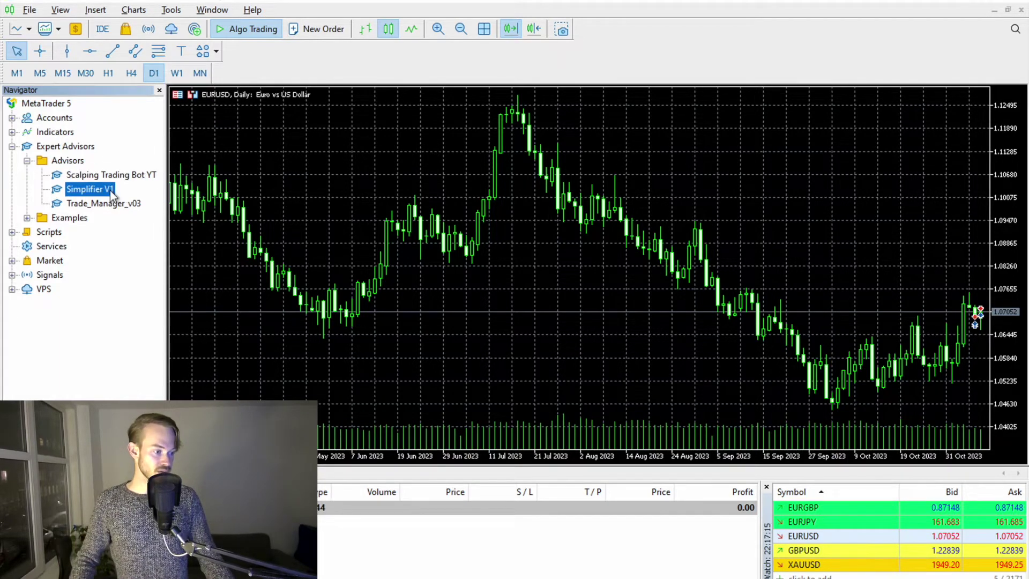
click(87, 177)
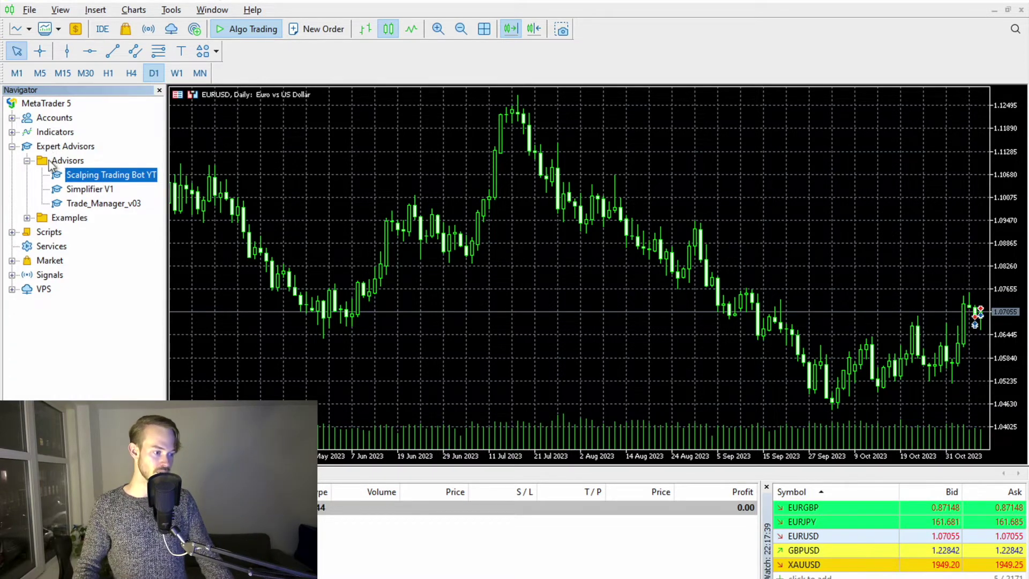
click(103, 190)
click(91, 174)
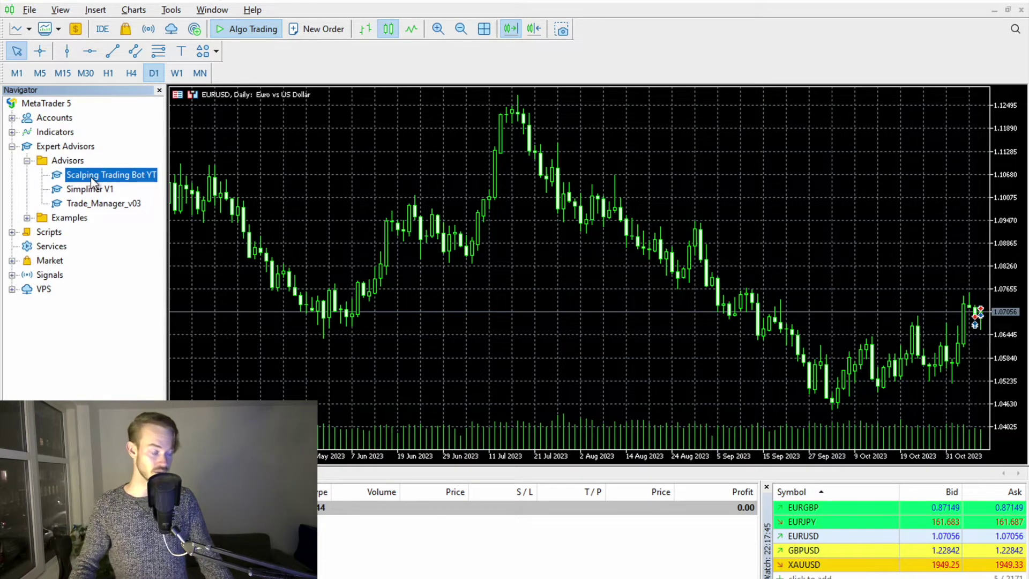
Attach Scalping Trading Bot YT to the EURUSD daily chart with its default inputs.
drag(345, 195, 346, 196)
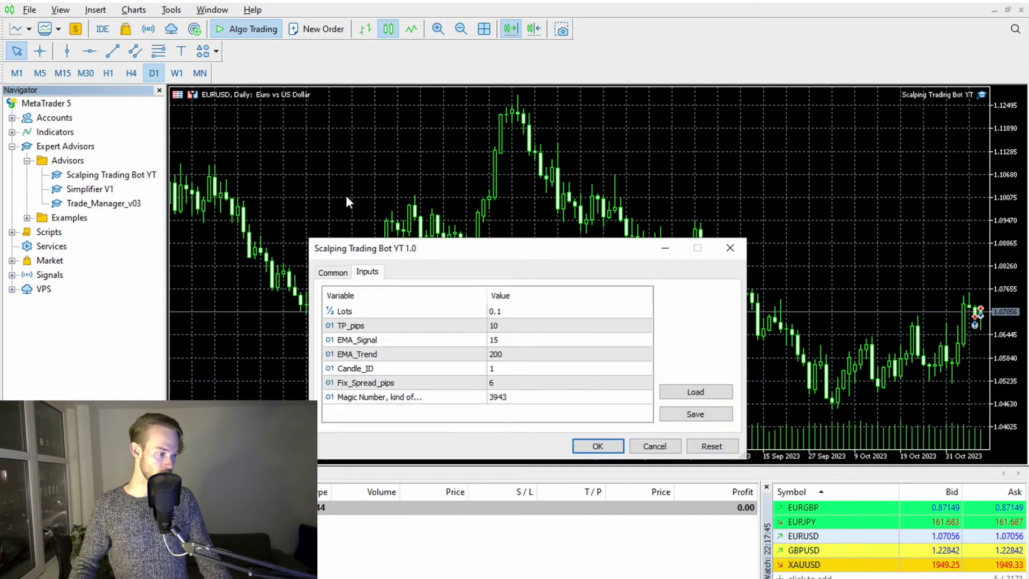
drag(457, 252, 431, 158)
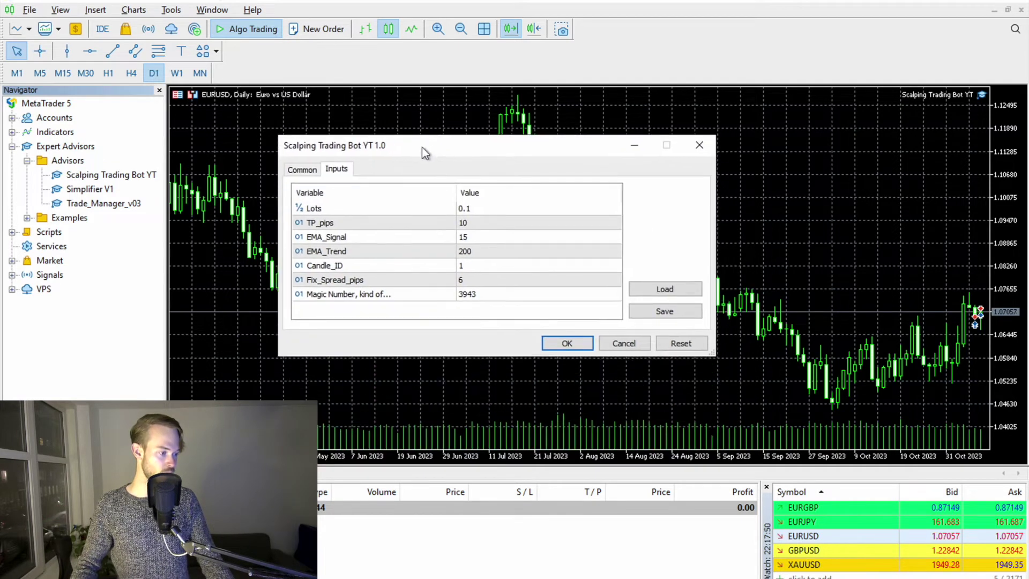
click(302, 170)
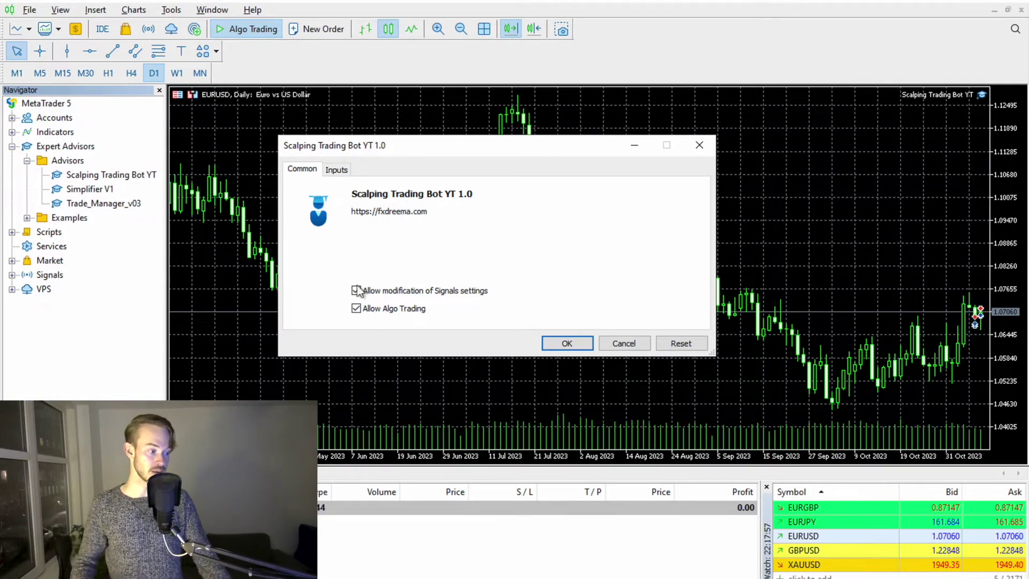
click(338, 169)
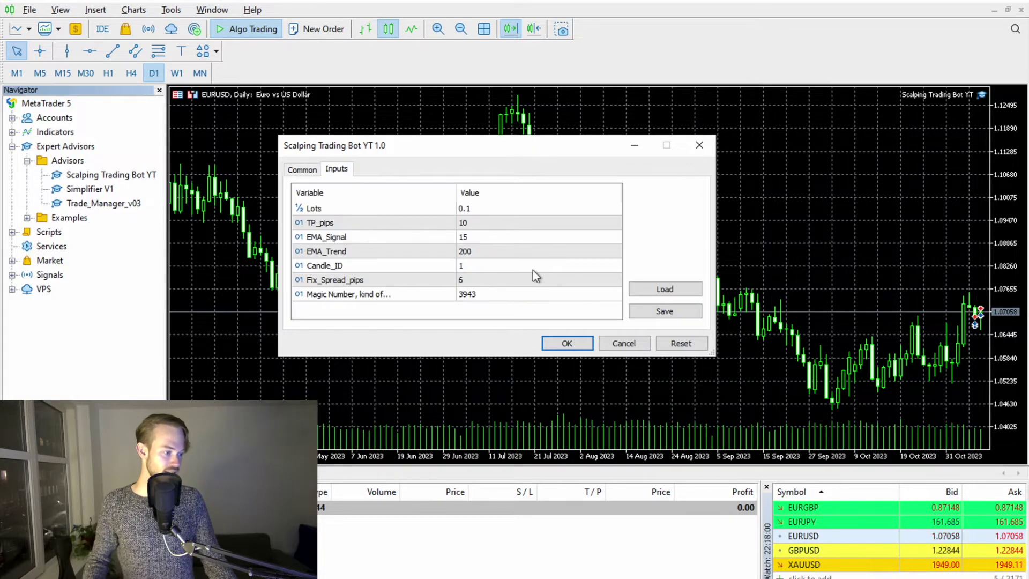
click(568, 343)
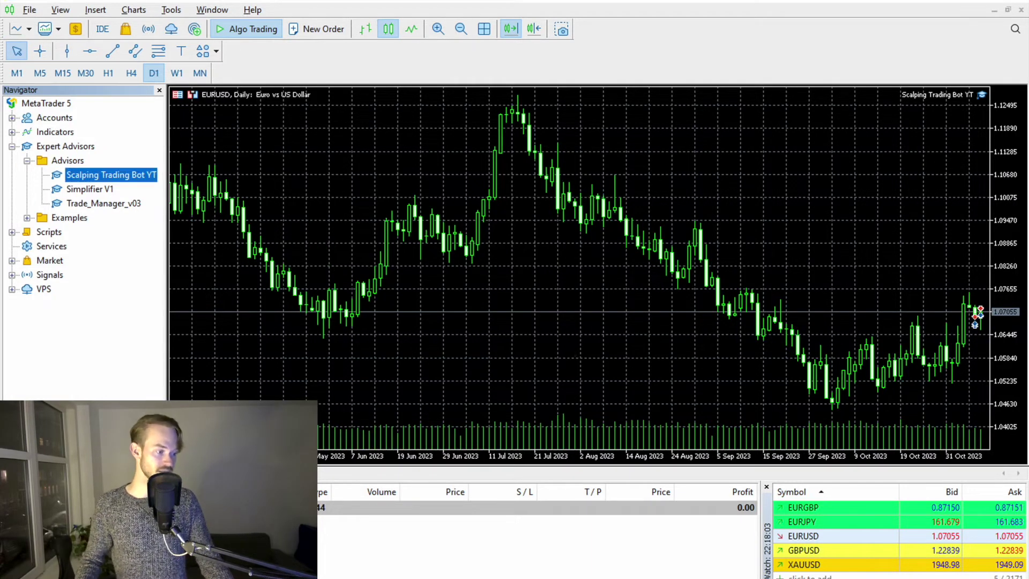
Reopen the running bot's properties, enlarge the dialog to review inputs, and close without changes.
click(982, 96)
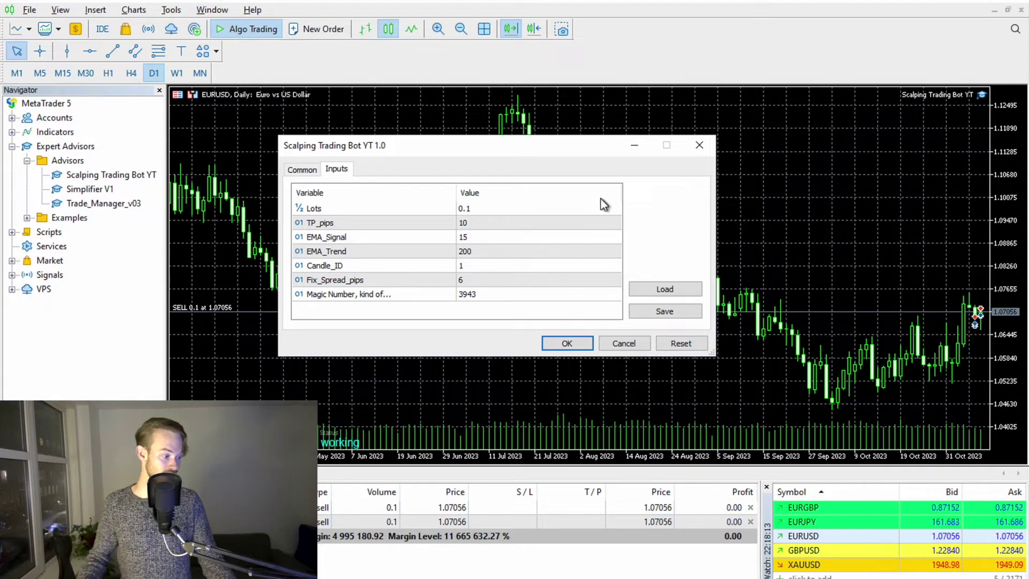
drag(712, 353, 765, 449)
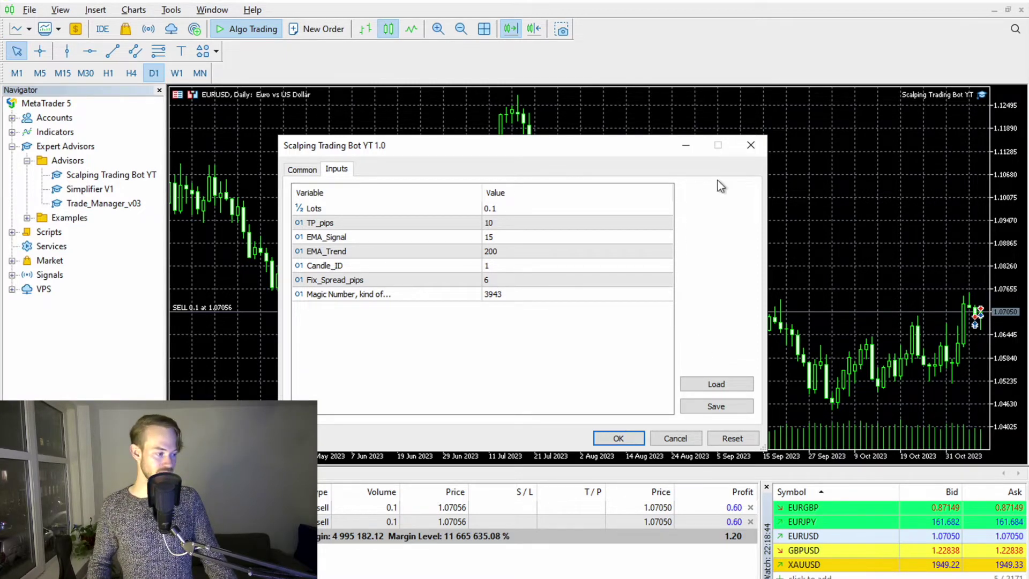
click(750, 146)
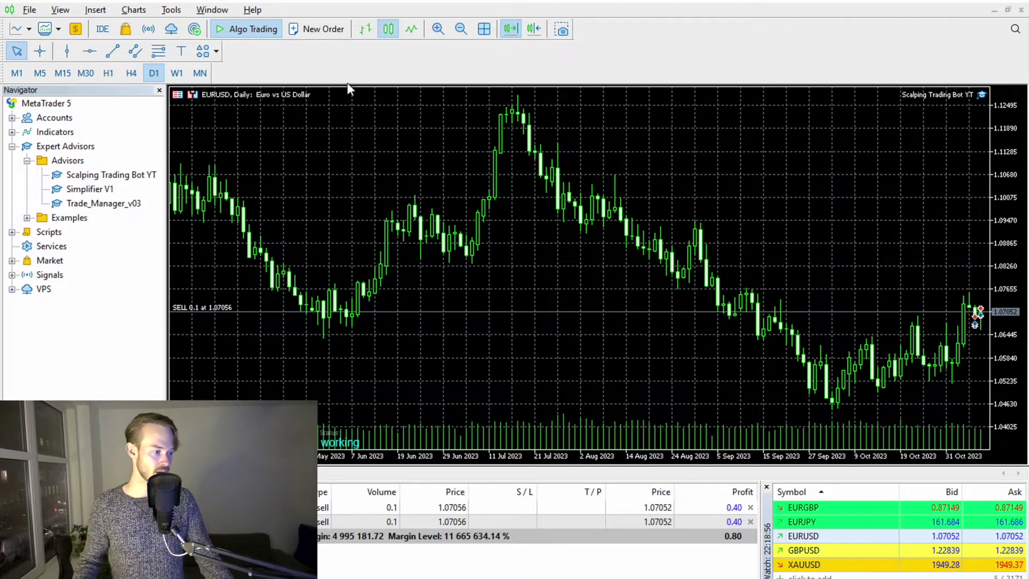
Toggle Algo Trading off and on, review the bot's Common permissions, then disable Algo Trading.
click(253, 30)
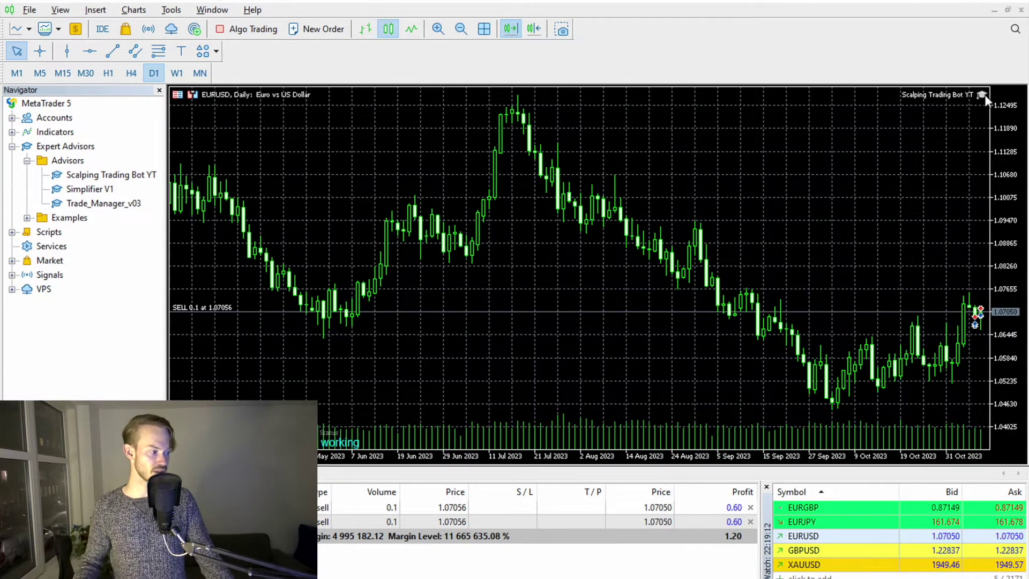
click(254, 30)
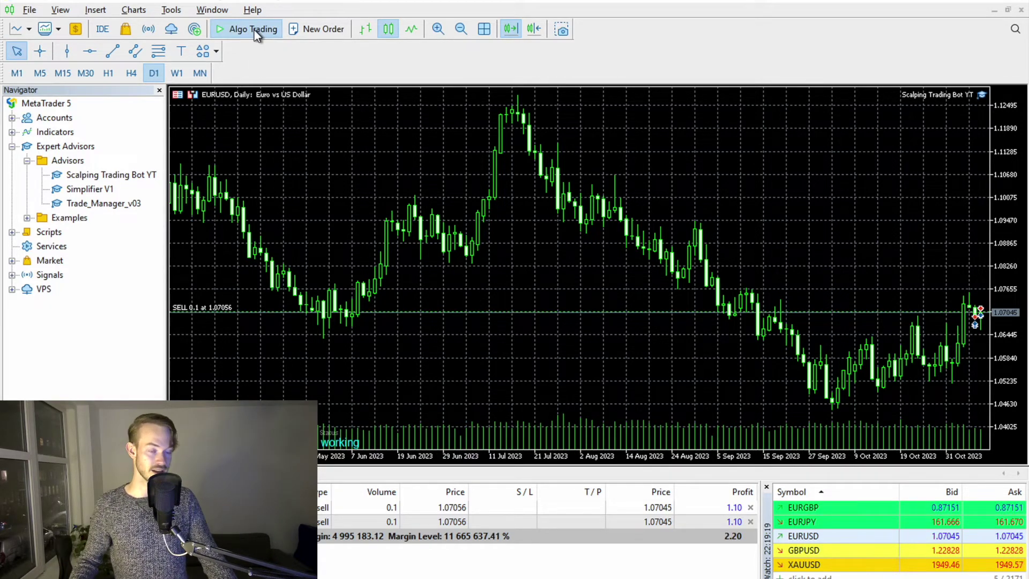
click(982, 96)
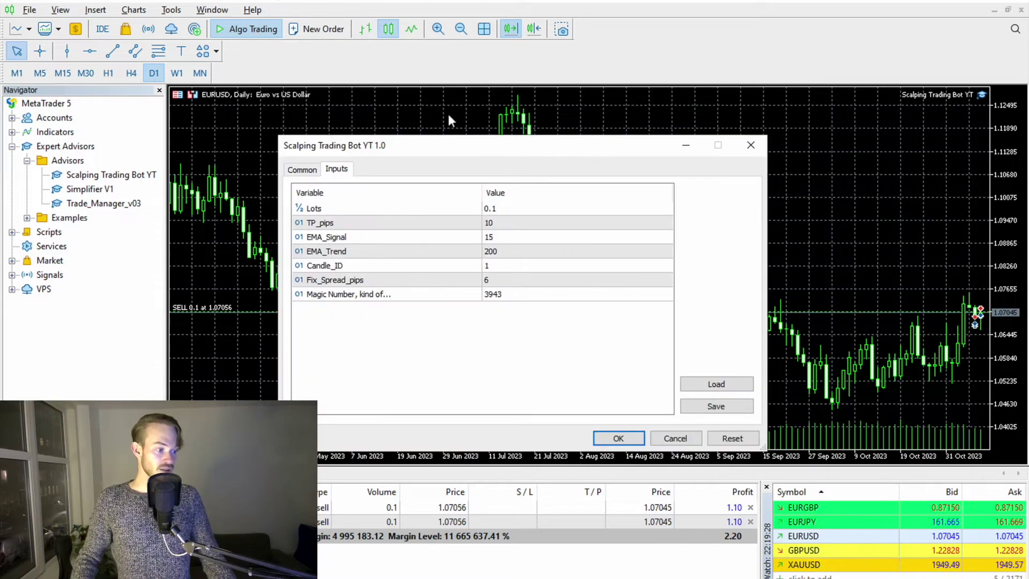
click(316, 170)
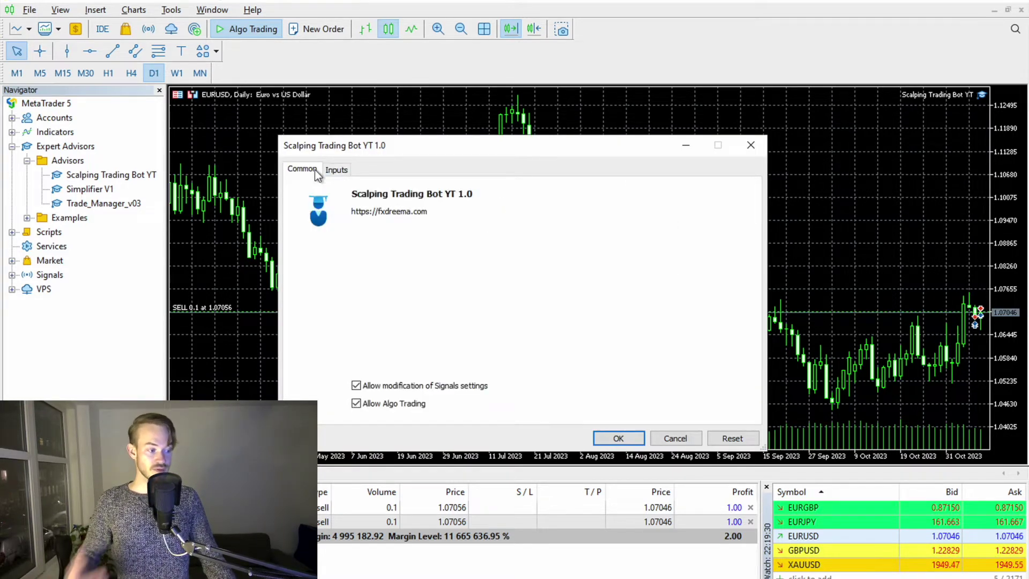
click(750, 146)
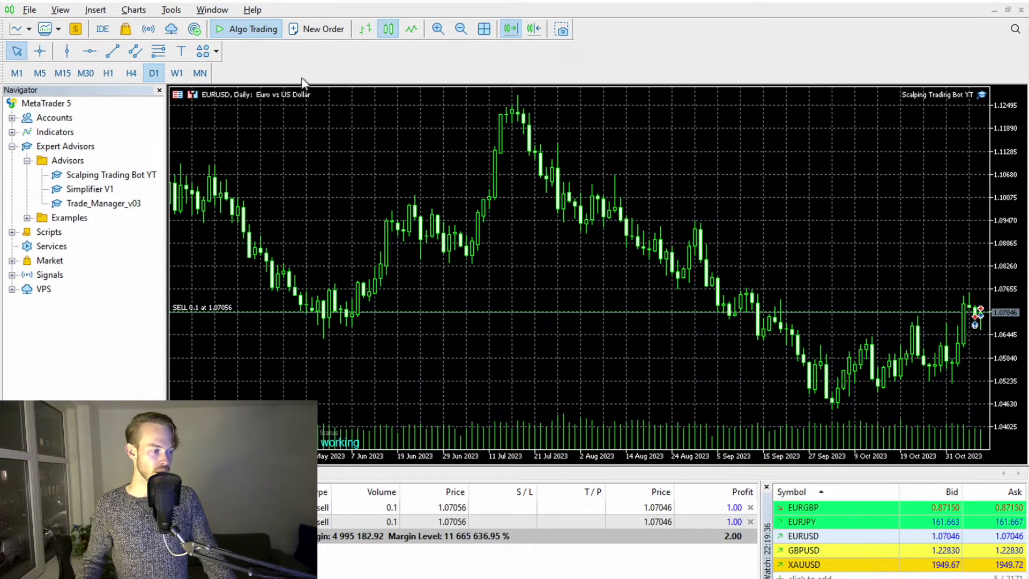
click(249, 33)
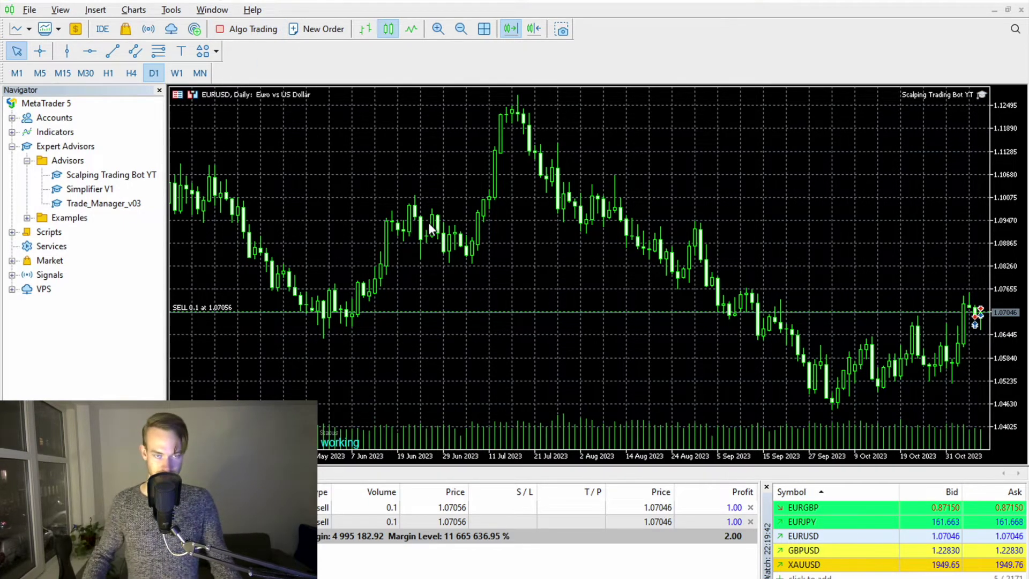
right_click(815, 508)
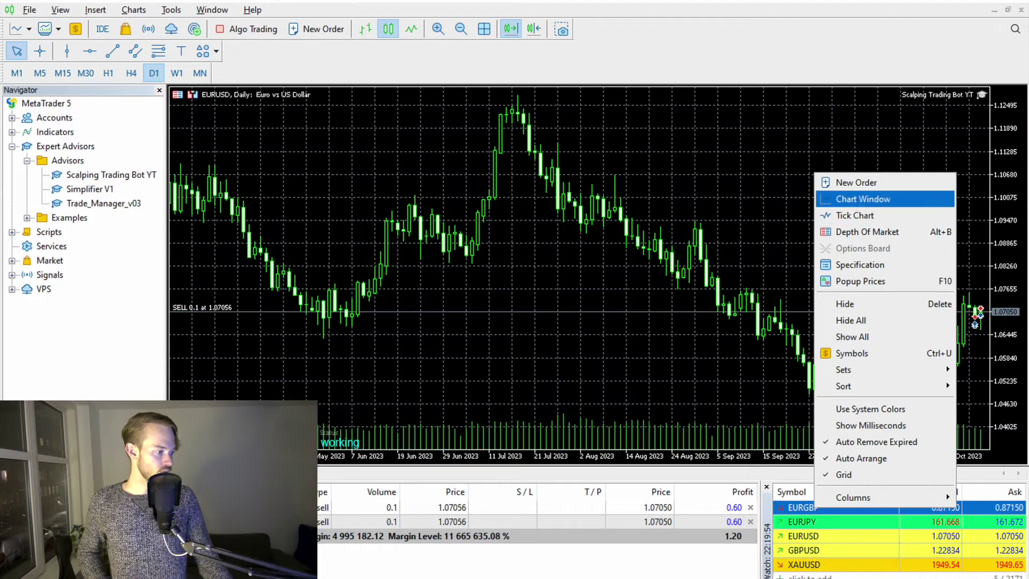
Open new EURGBP and GBPUSD charts from Market Watch.
click(858, 200)
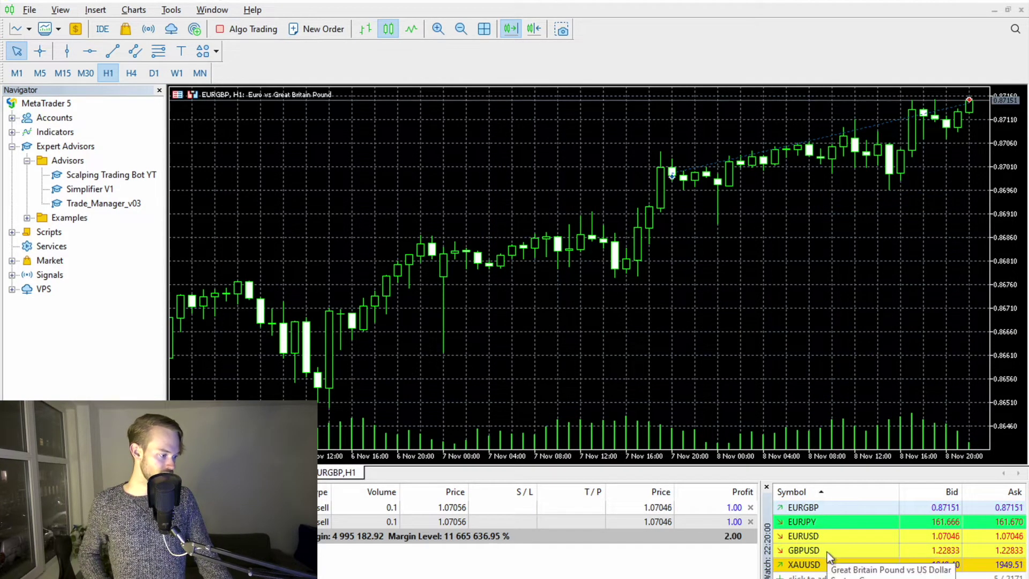
click(829, 550)
right_click(828, 551)
click(879, 243)
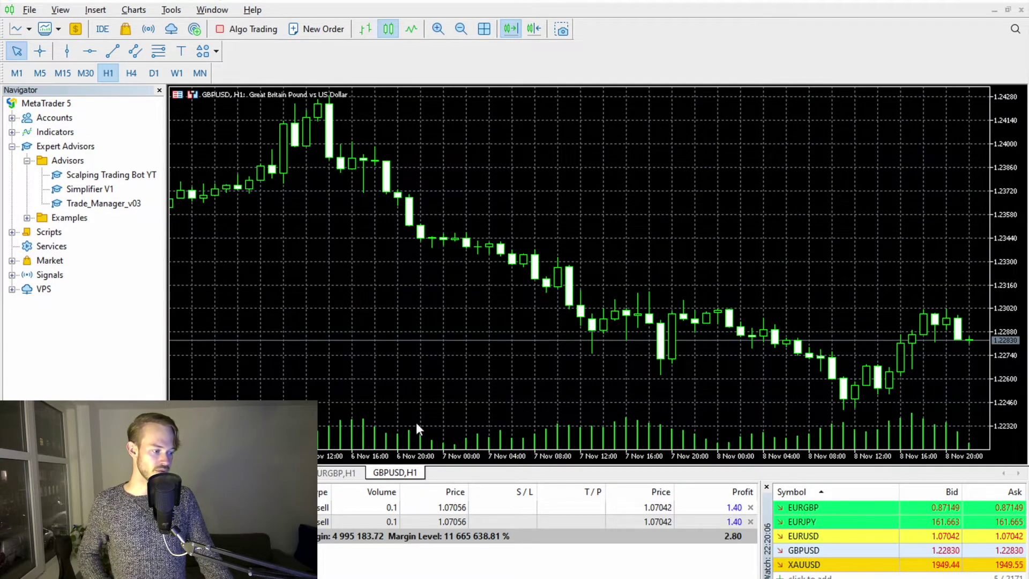
Tile the charts, close the EURUSD M30 chart, and re-tile the remaining three.
click(489, 31)
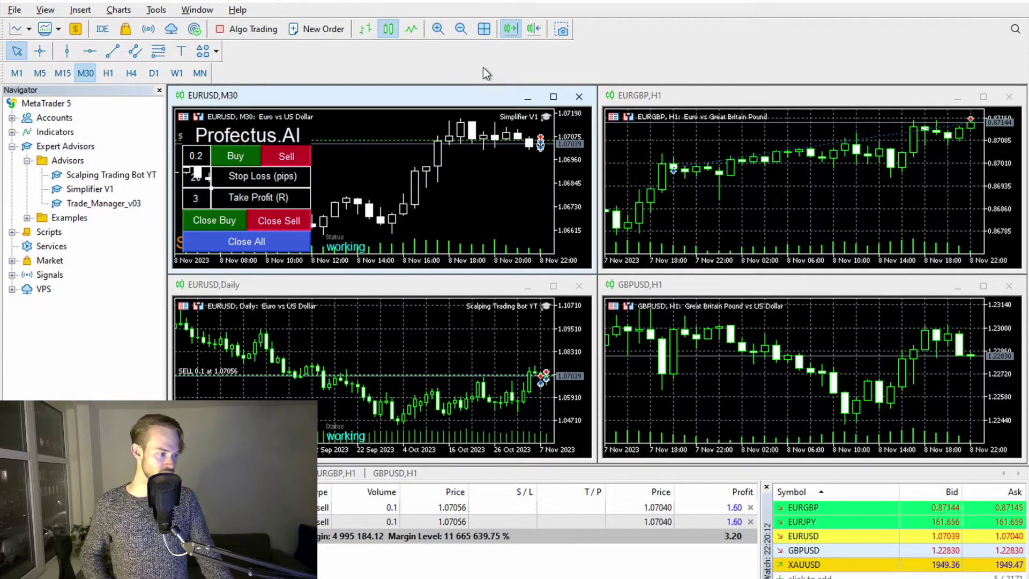
click(579, 96)
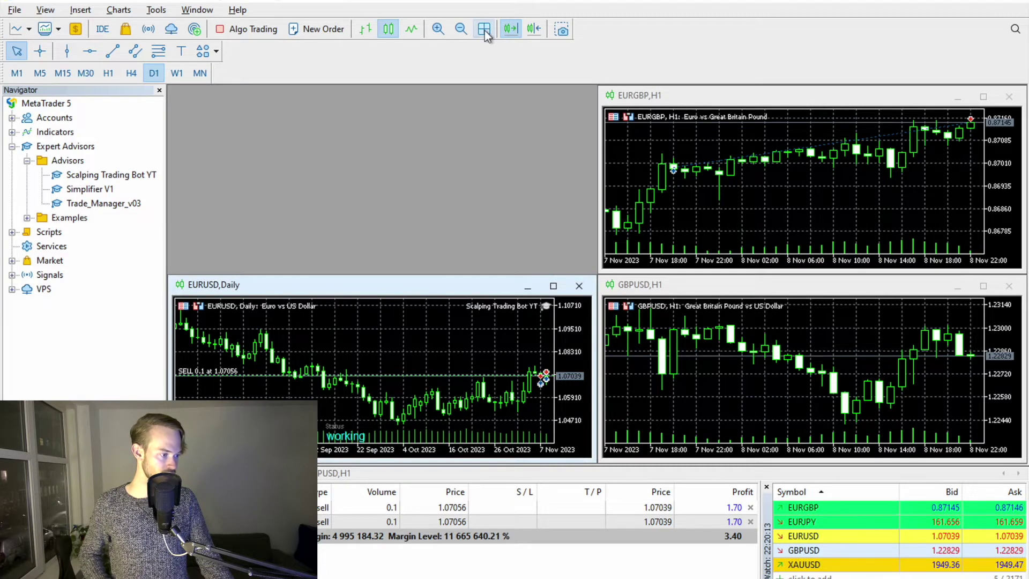
click(484, 30)
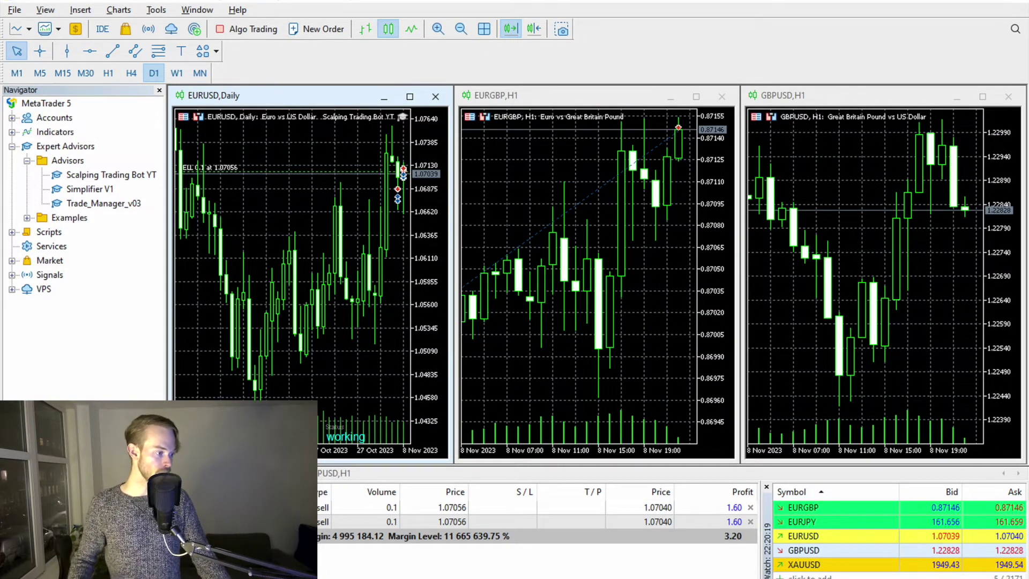
Attach Scalping Trading Bot YT to the EURGBP chart with algo trading allowed.
click(95, 177)
drag(95, 179, 510, 200)
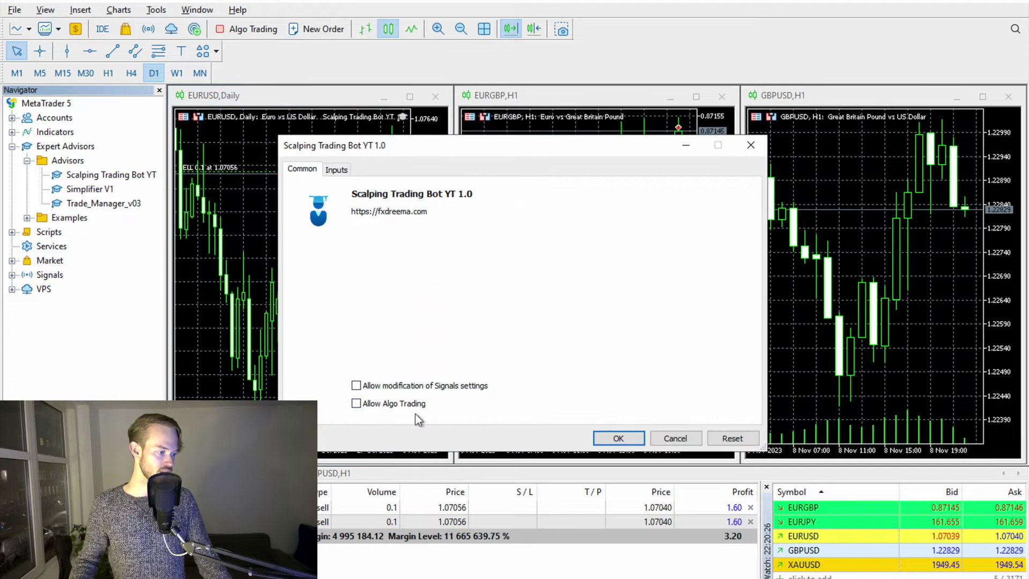
click(401, 405)
click(384, 388)
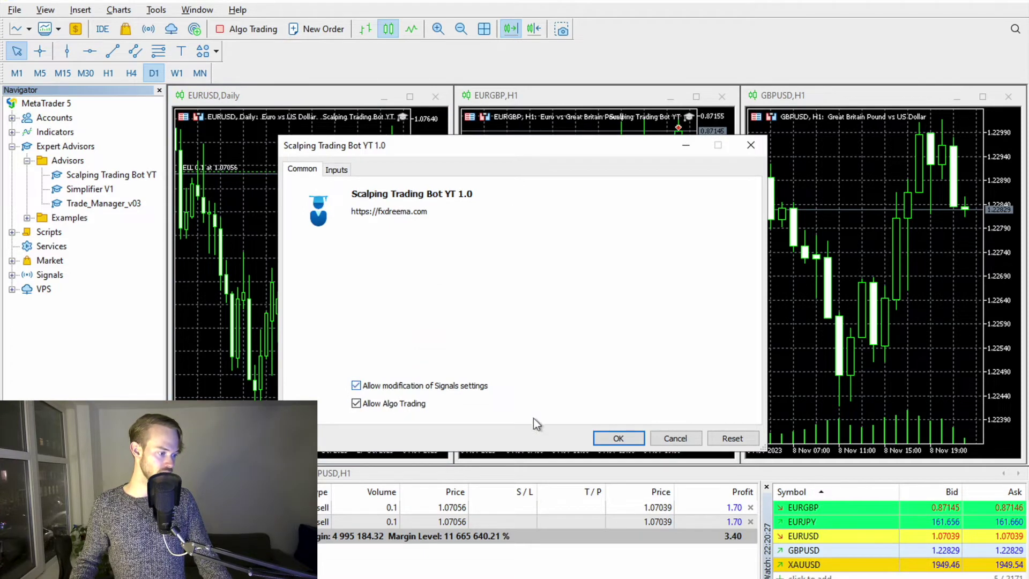
click(616, 438)
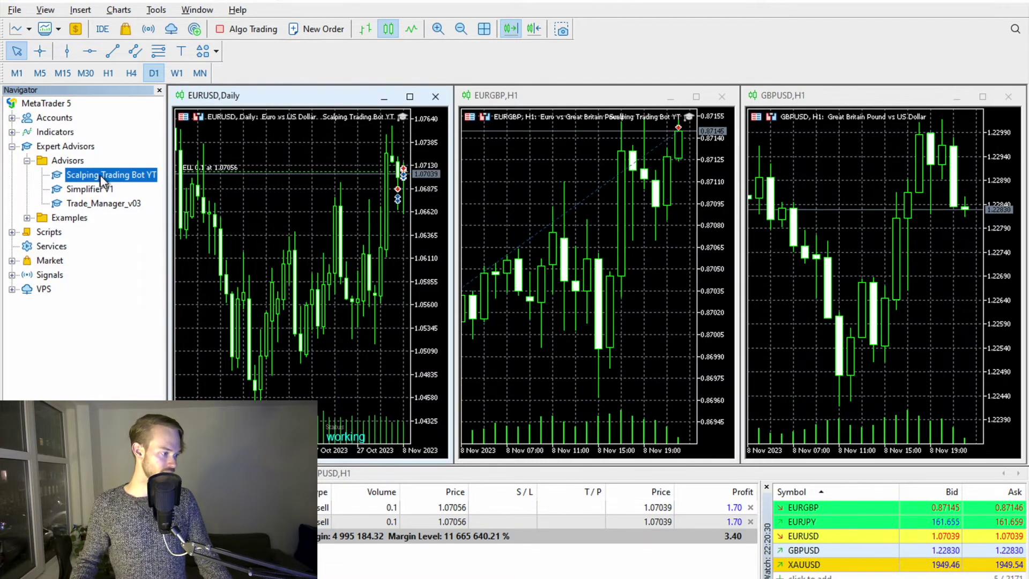
Load Simplifier V1 onto the GBPUSD chart with algo trading allowed.
click(90, 189)
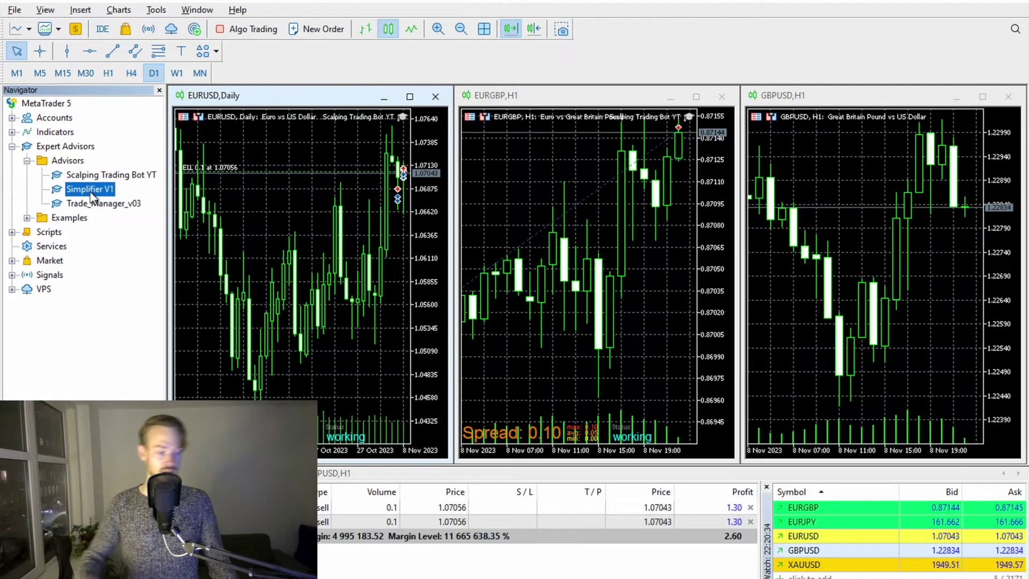
drag(91, 193, 751, 254)
drag(893, 252, 873, 265)
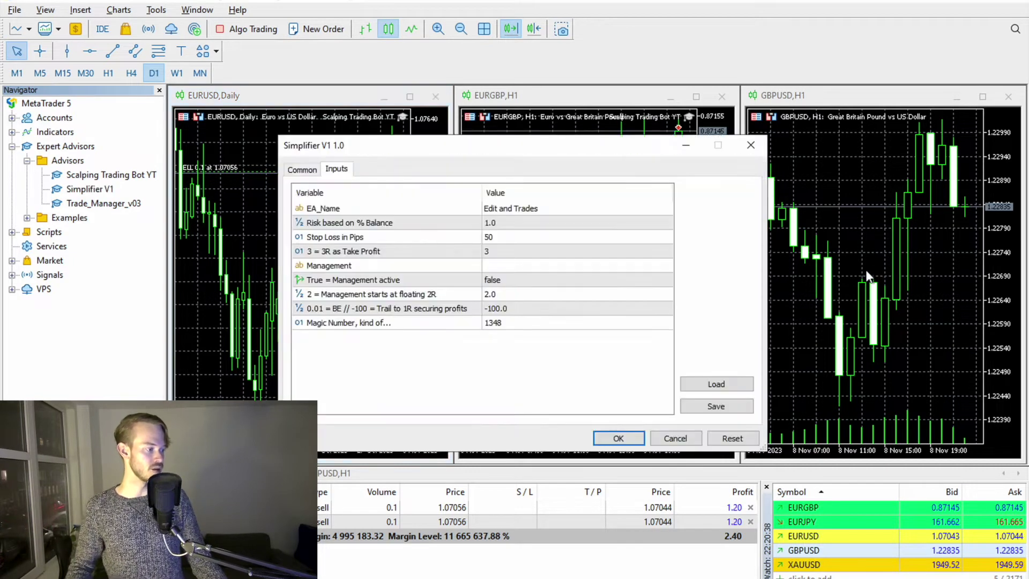
click(314, 175)
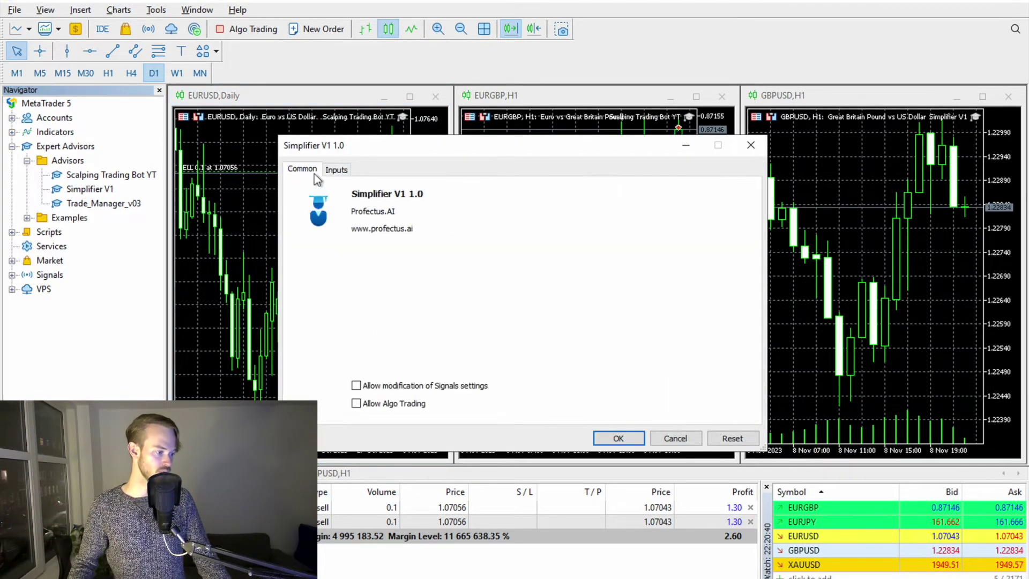
click(382, 401)
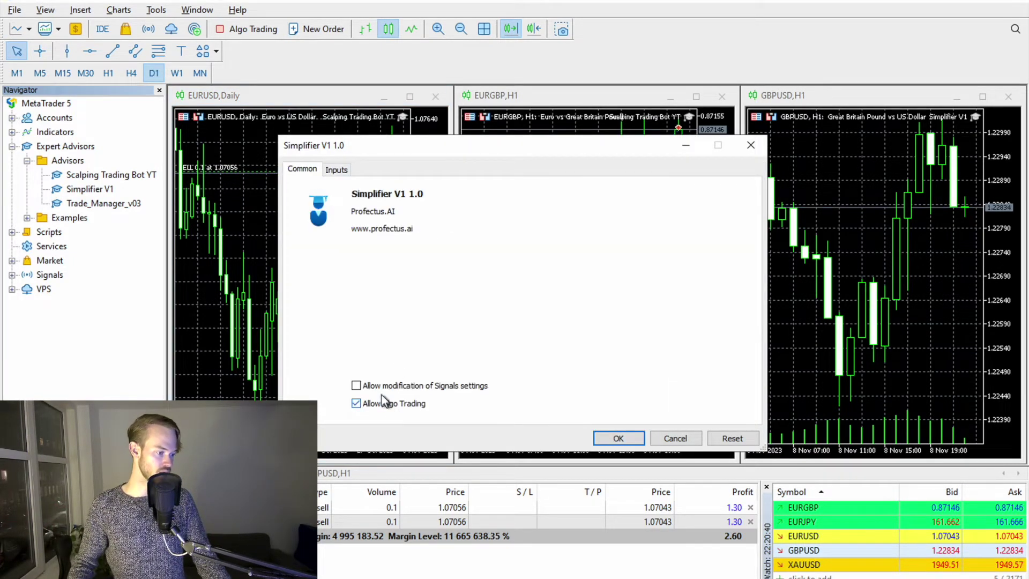
click(610, 439)
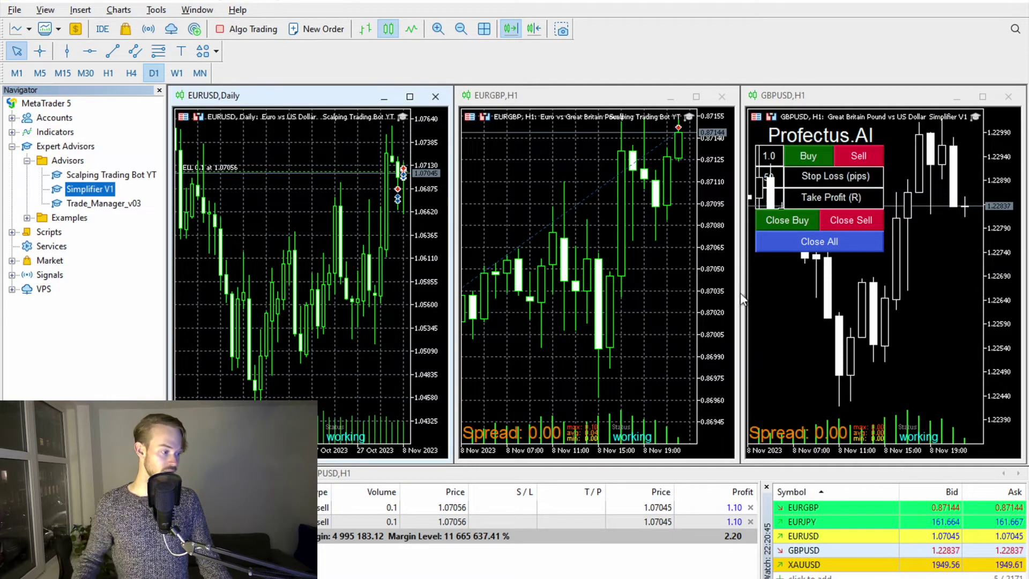